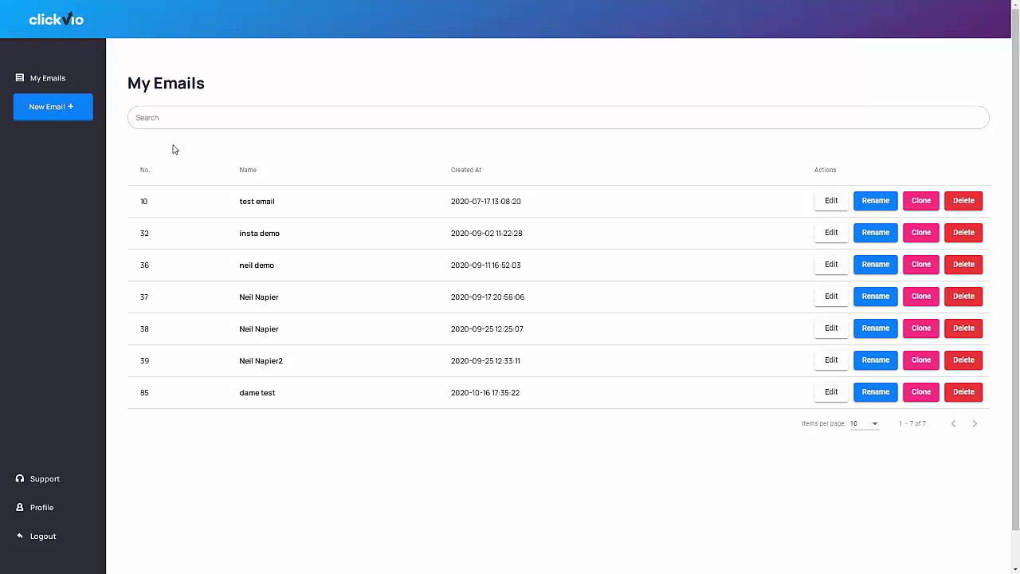
# Create a new email named "Clickvio recommendation" based on the Basic White template.
pyautogui.click(78, 116)
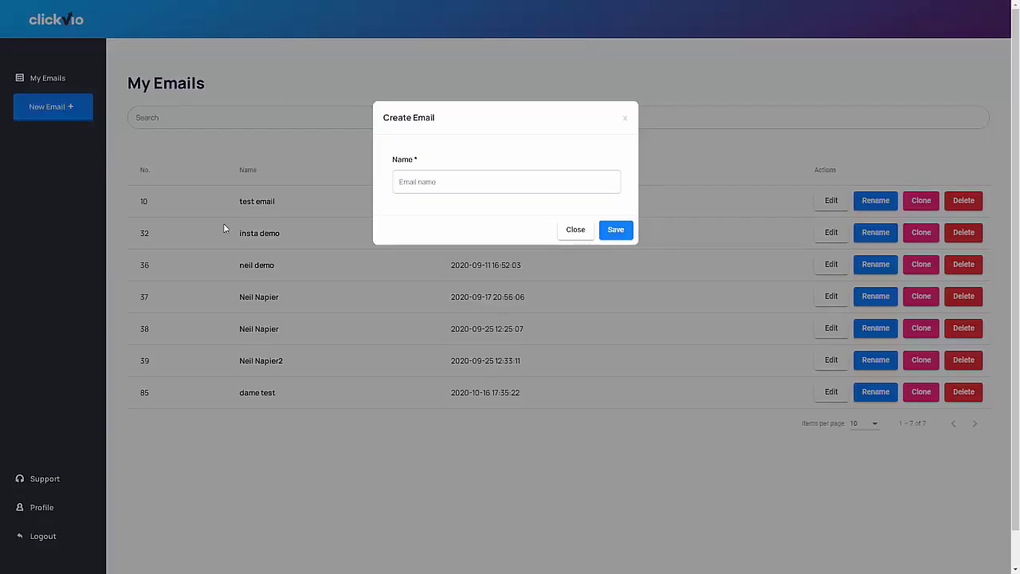
pyautogui.click(442, 182)
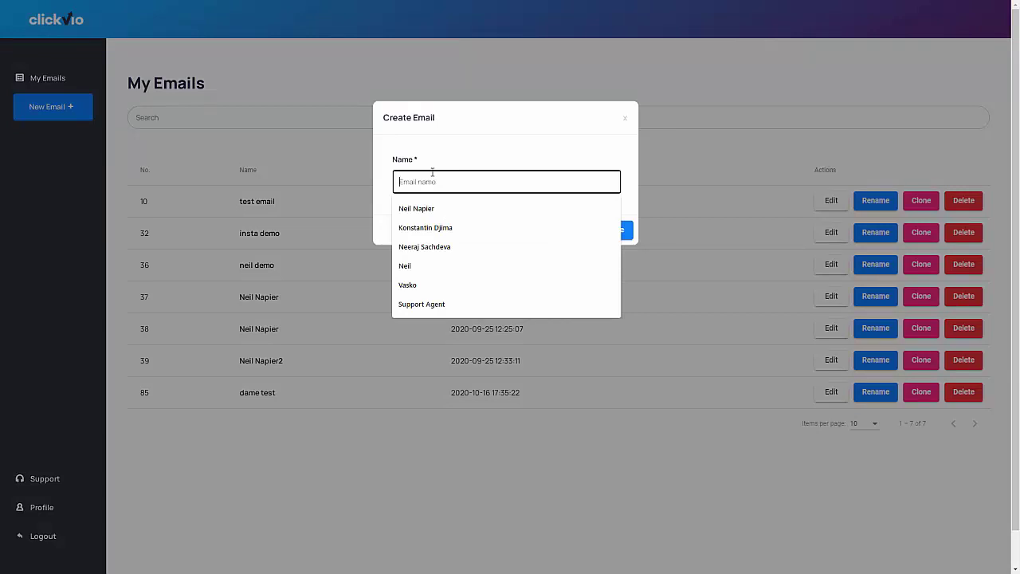
pyautogui.write('Cl')
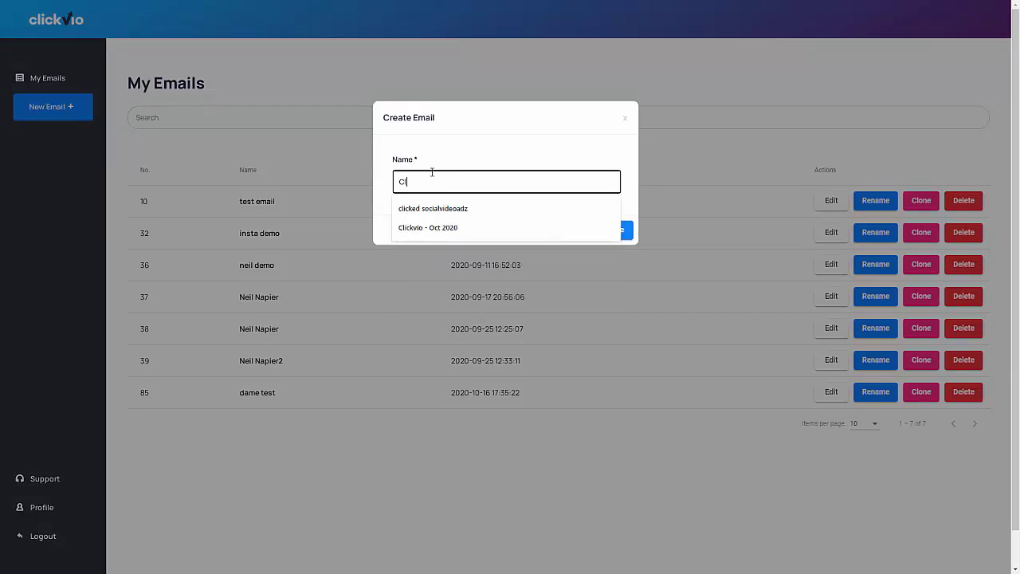
pyautogui.write('ickvio recommendation')
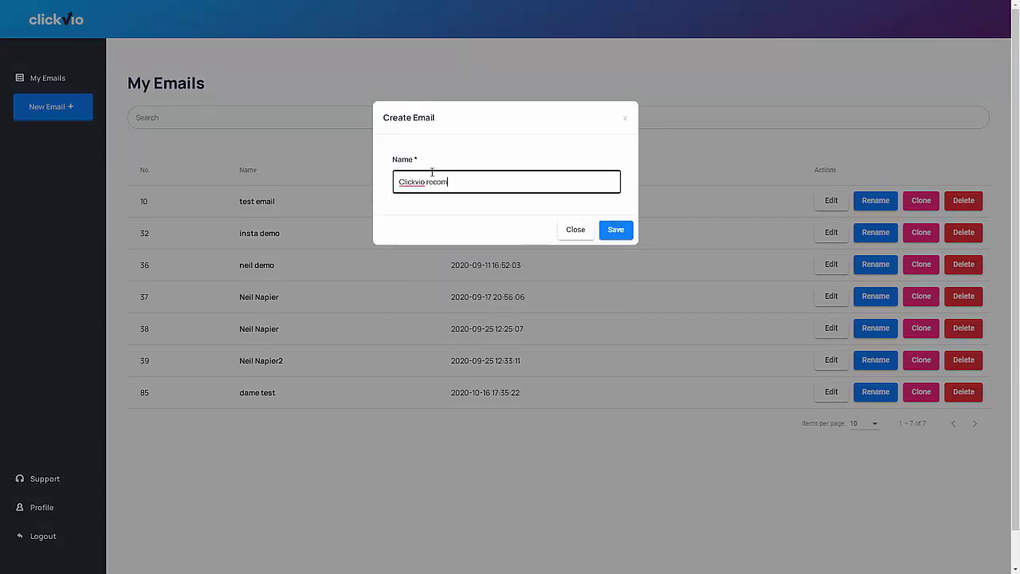
pyautogui.click(612, 233)
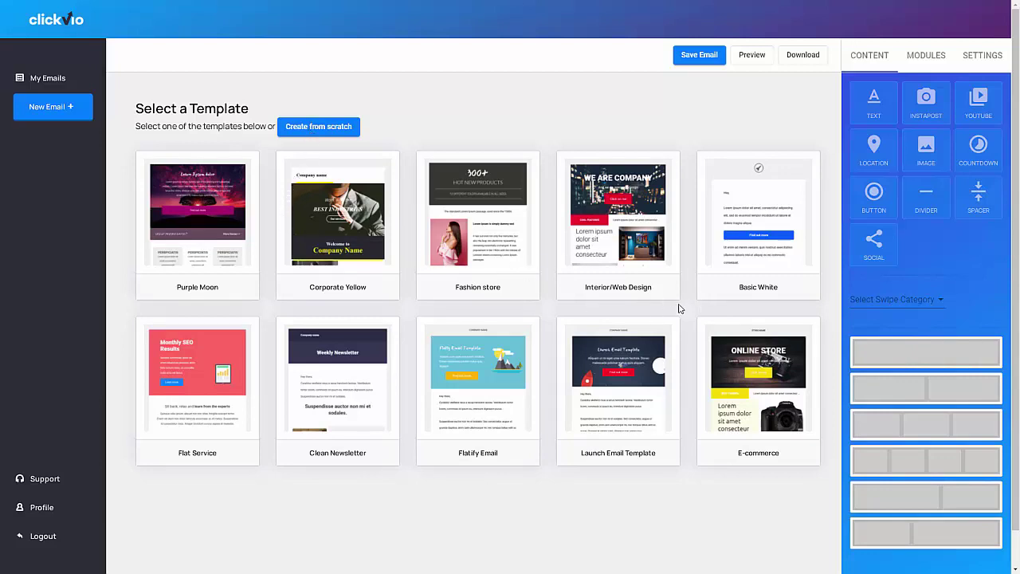
pyautogui.click(786, 261)
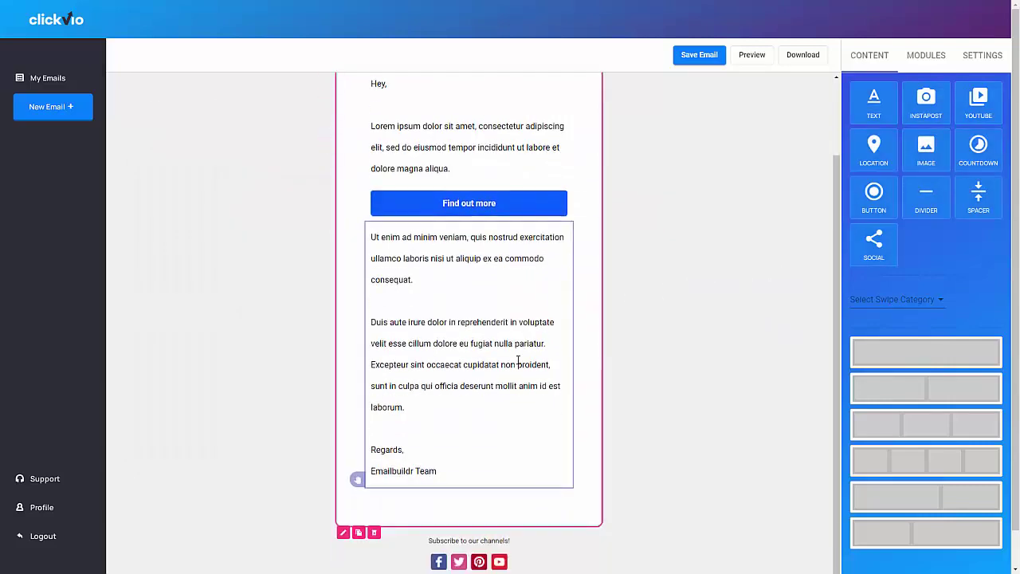
pyautogui.scroll(-1, 522, 351)
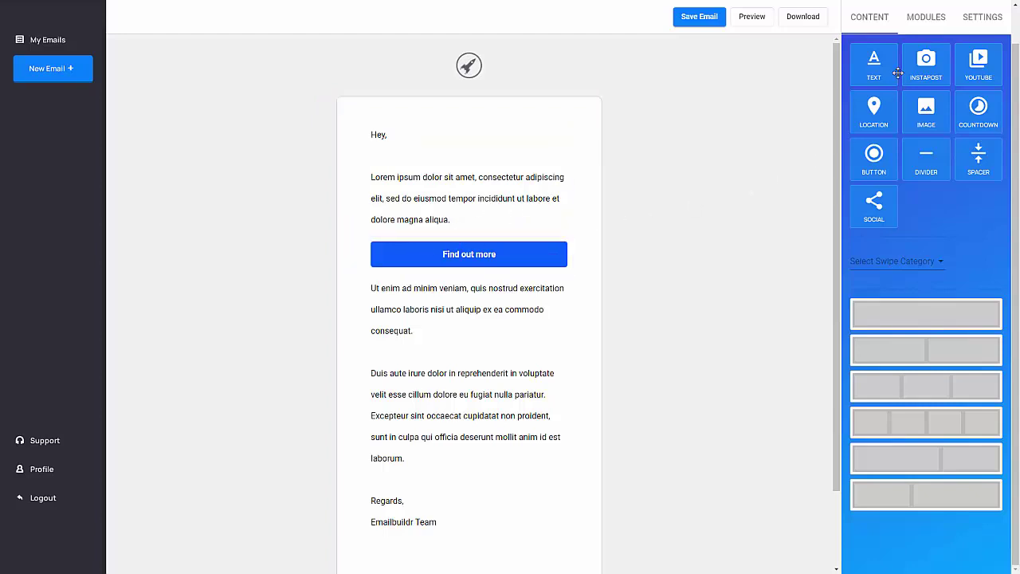
# Try a text block above the greeting and delete it again.
pyautogui.moveTo(873, 63); pyautogui.dragTo(439, 141)
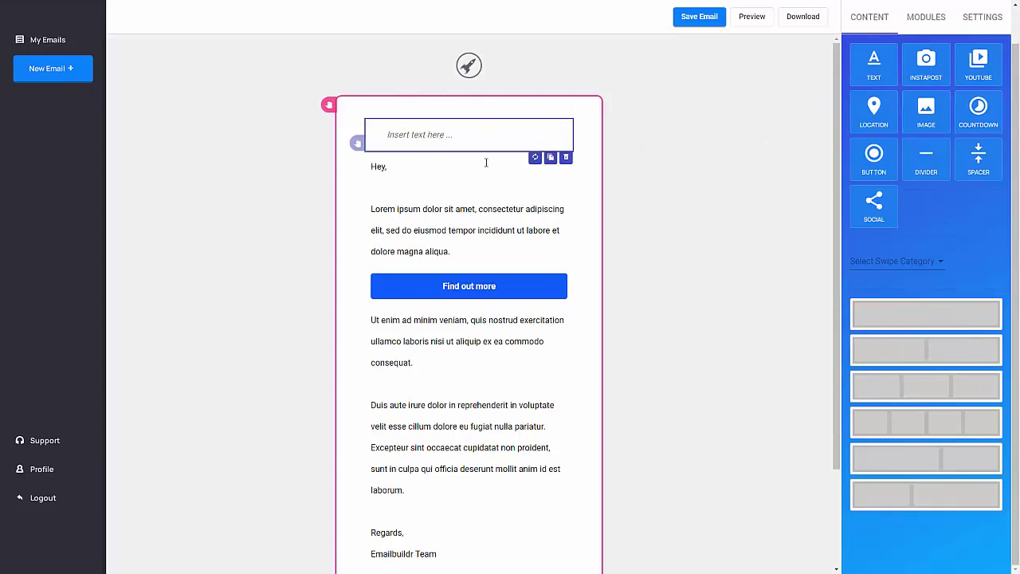
pyautogui.click(566, 157)
pyautogui.click(532, 307)
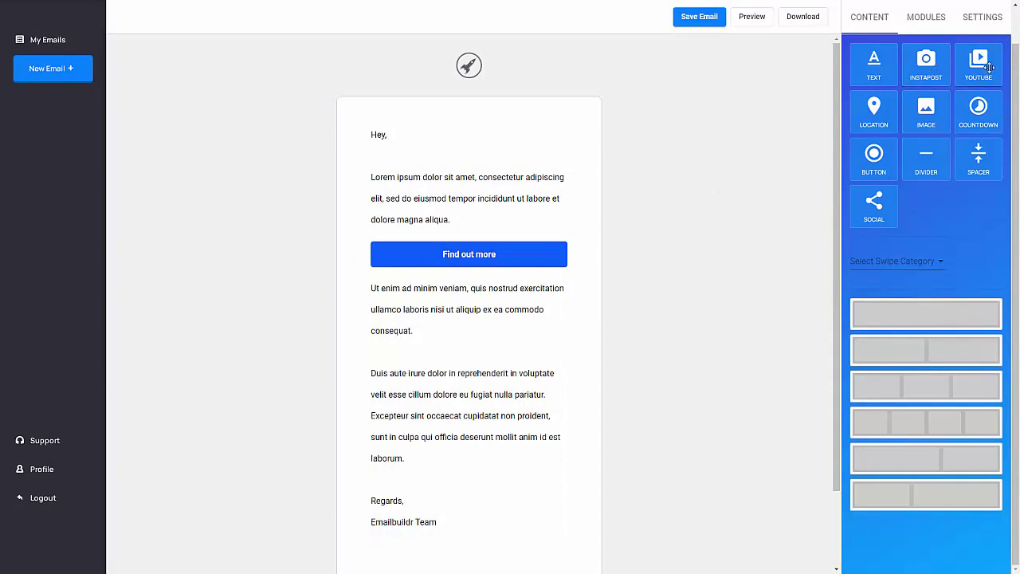
# Try a YouTube video block above the greeting and delete it again.
pyautogui.moveTo(986, 68); pyautogui.dragTo(560, 146)
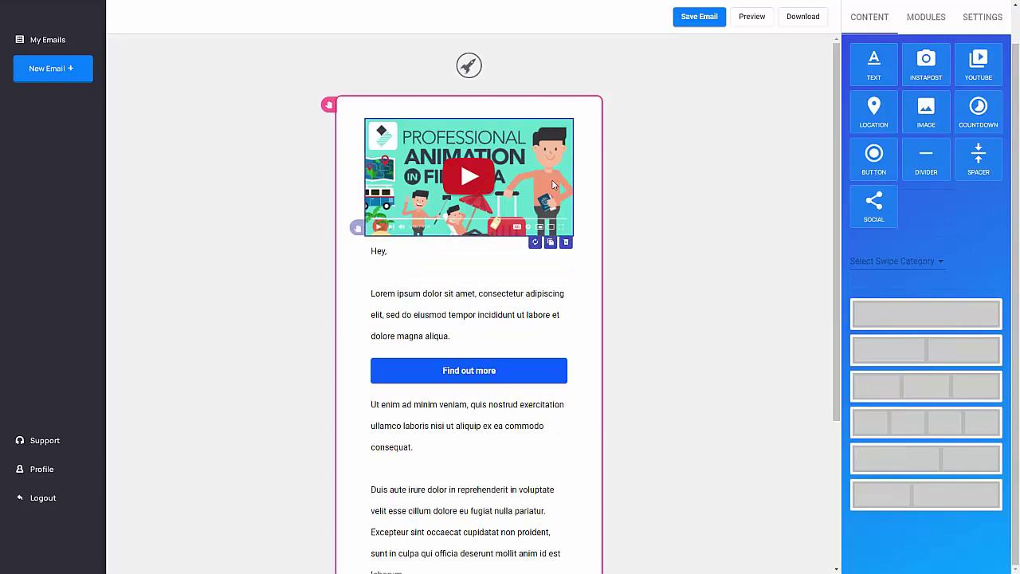
pyautogui.click(565, 241)
pyautogui.click(529, 307)
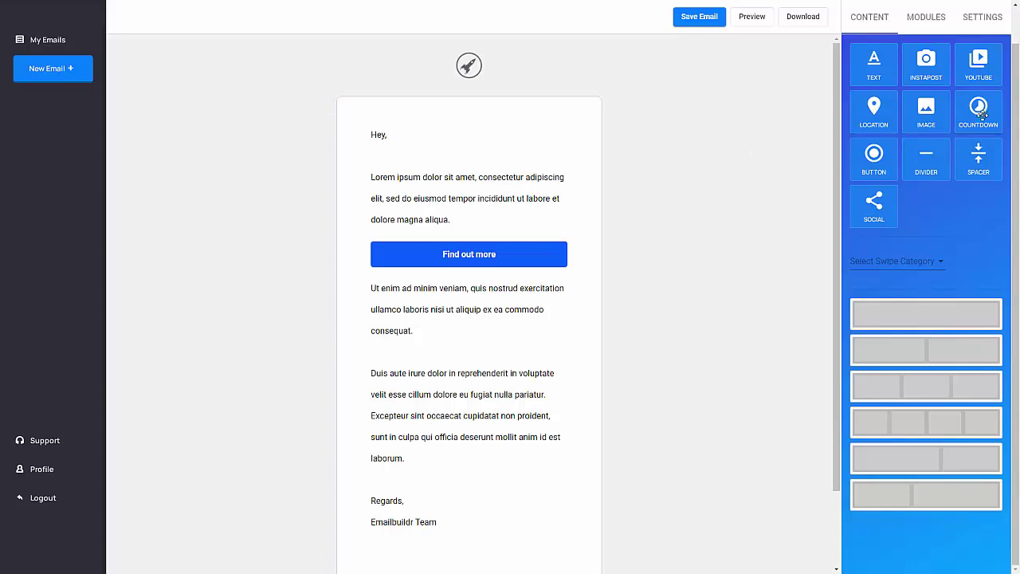
# Add a countdown timer block to the email and move it directly below the "Find out more" button.
pyautogui.moveTo(959, 118); pyautogui.dragTo(504, 202)
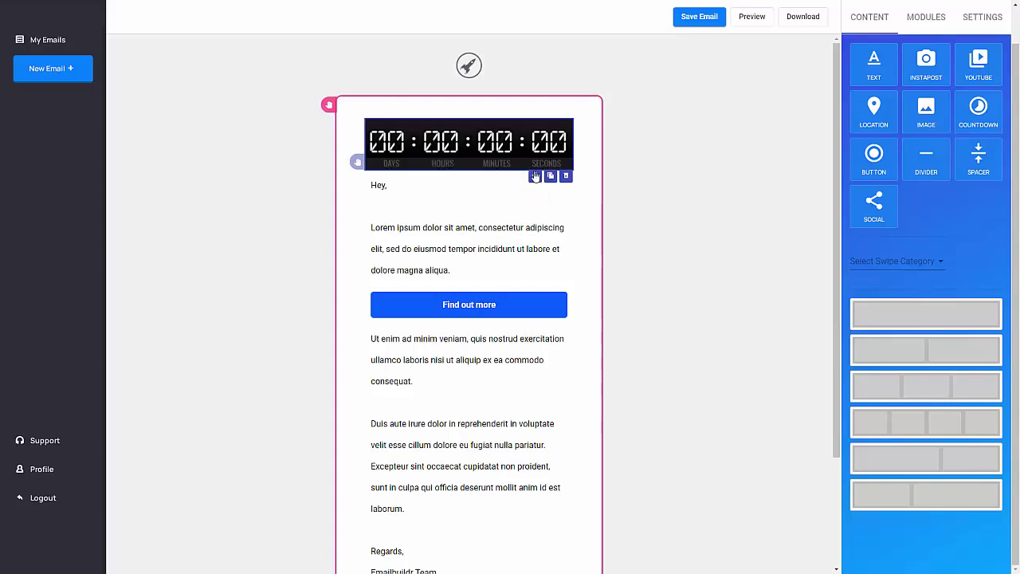
pyautogui.moveTo(519, 167); pyautogui.dragTo(554, 313)
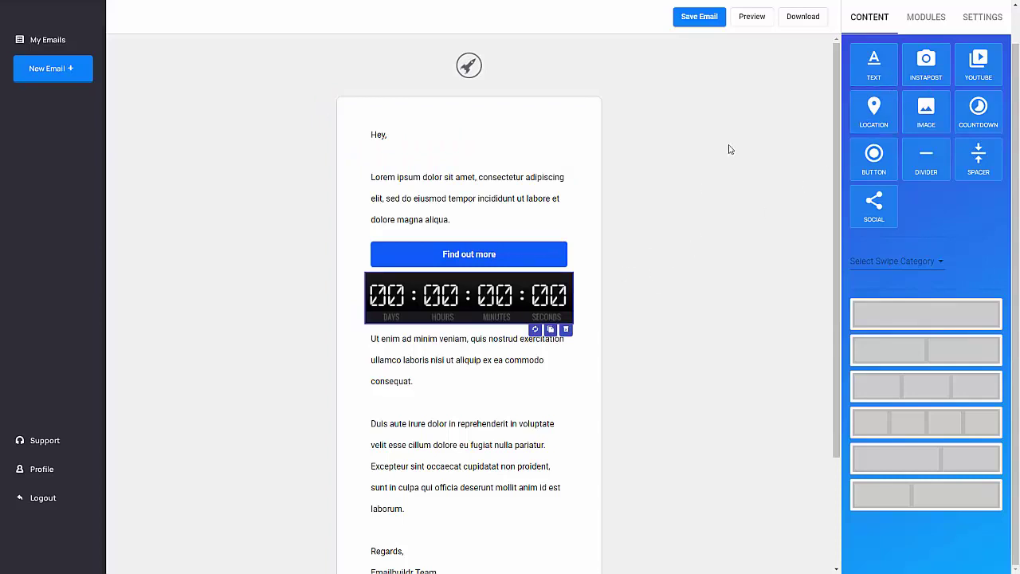
# Examine the settings of the countdown timer, including its date, sizes and attributes, and the text setting of the "Find out more" button.
pyautogui.click(982, 17)
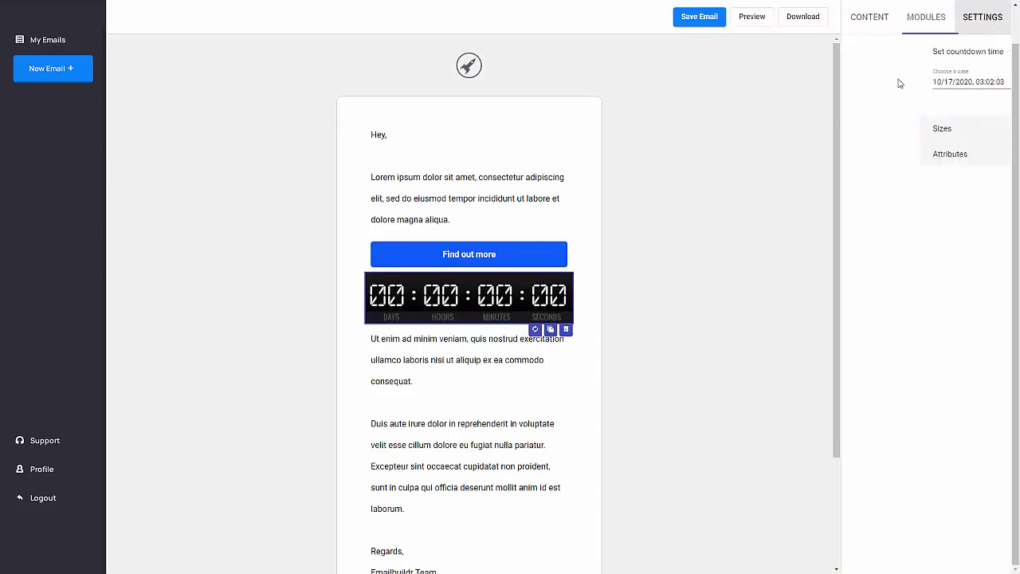
pyautogui.click(519, 259)
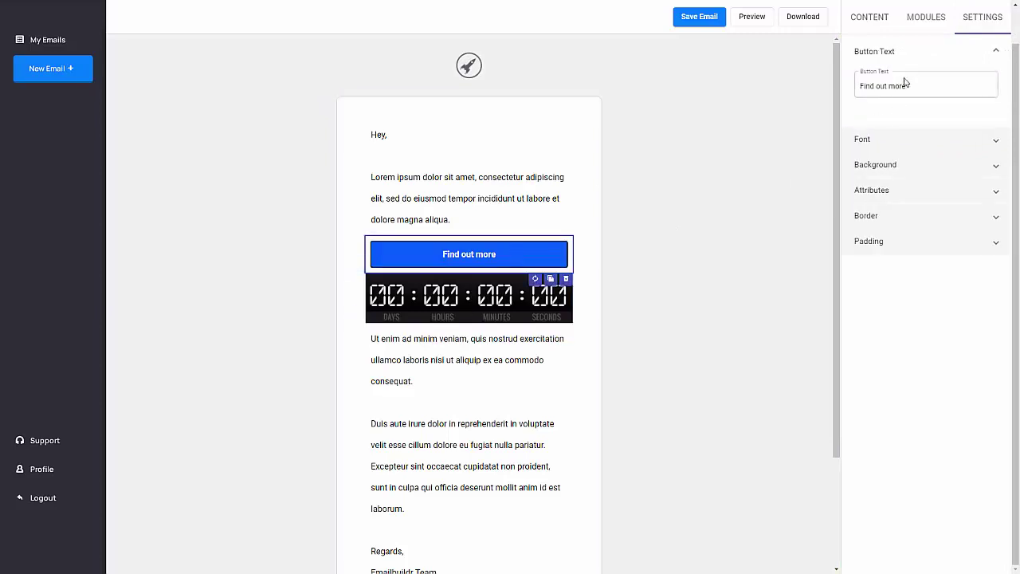
pyautogui.click(367, 311)
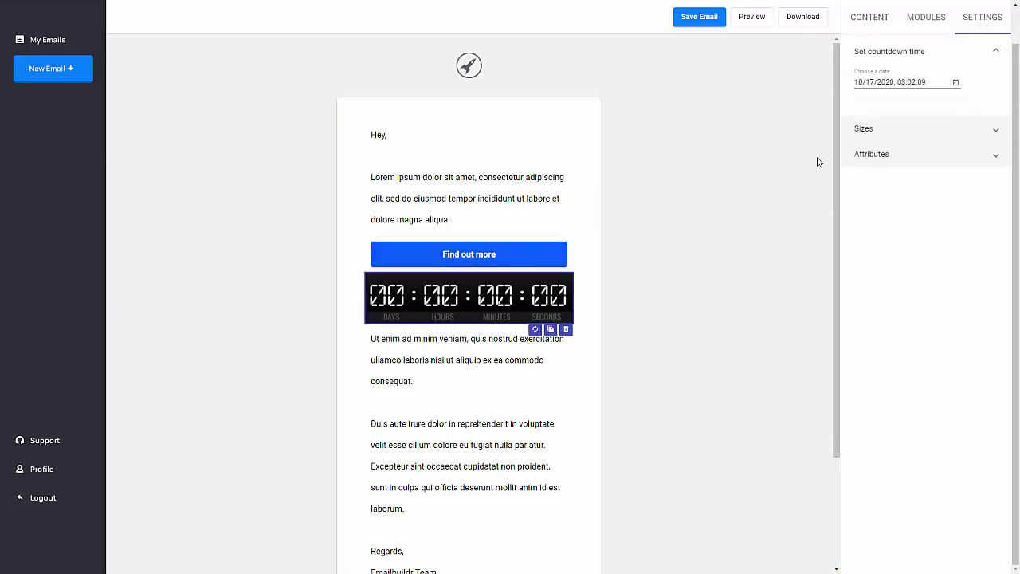
pyautogui.click(886, 81)
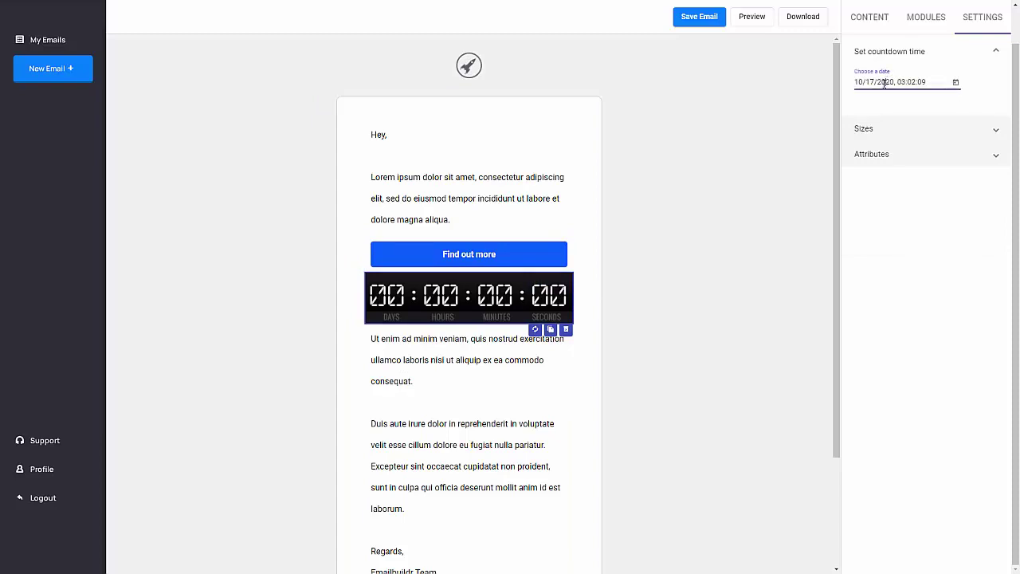
pyautogui.click(897, 132)
pyautogui.click(893, 216)
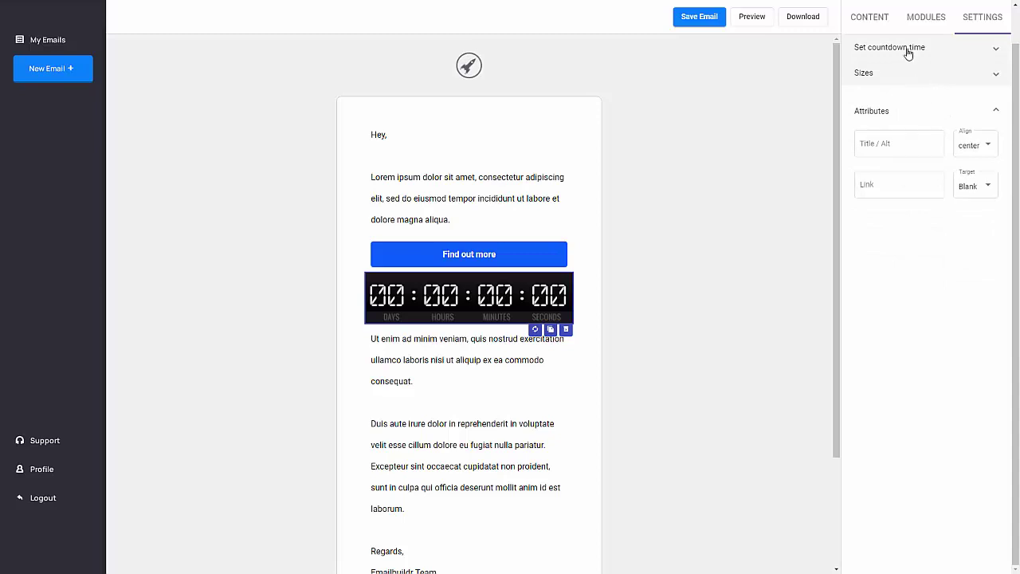
# Move the countdown timer to the start of the email, above the greeting.
pyautogui.click(885, 26)
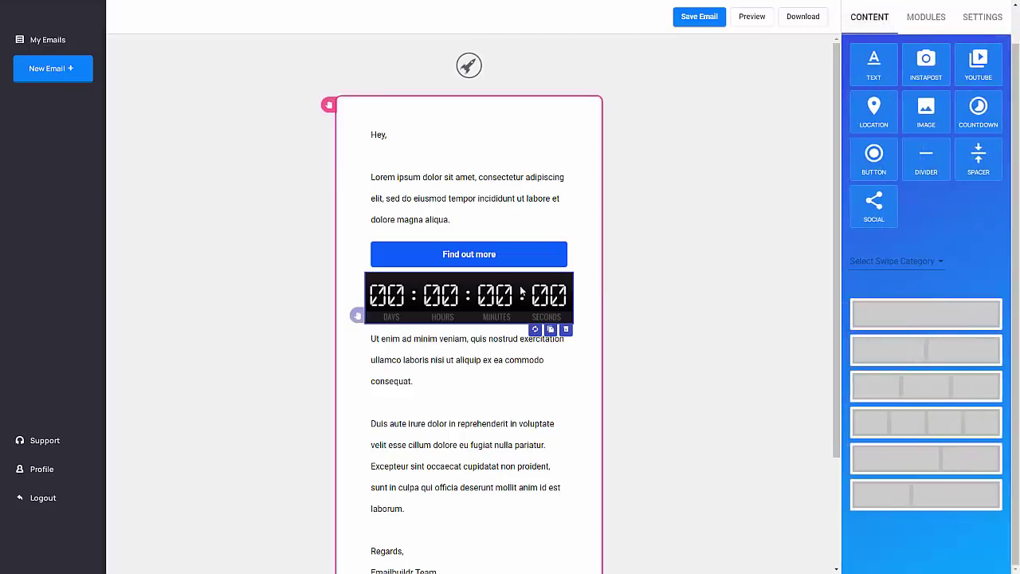
pyautogui.moveTo(532, 296); pyautogui.dragTo(510, 143)
pyautogui.moveTo(357, 315); pyautogui.dragTo(360, 148)
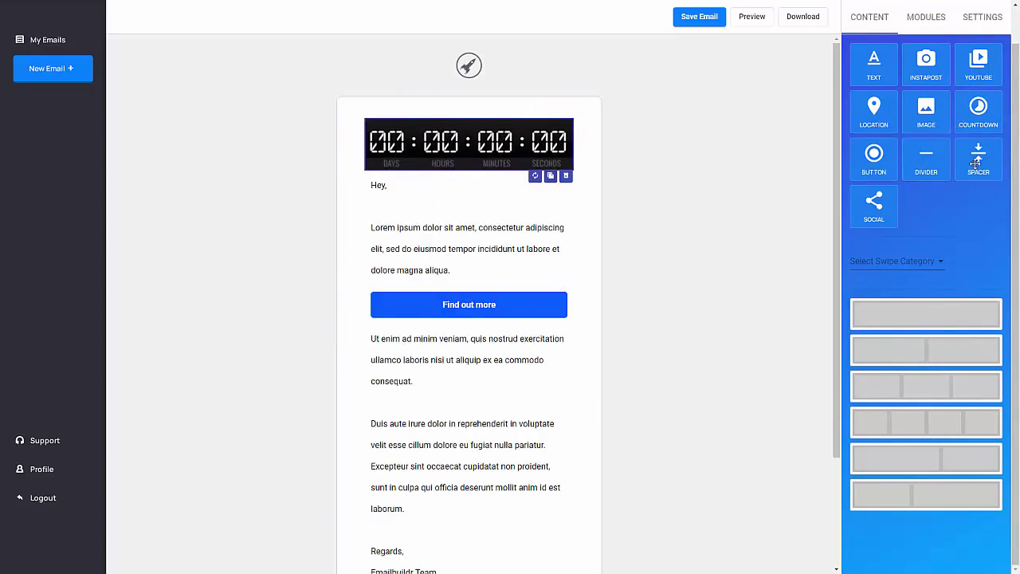
# Insert a social block above the "Find out more" button with the Facebook, Instagram and Pinterest networks.
pyautogui.moveTo(877, 207); pyautogui.dragTo(471, 322)
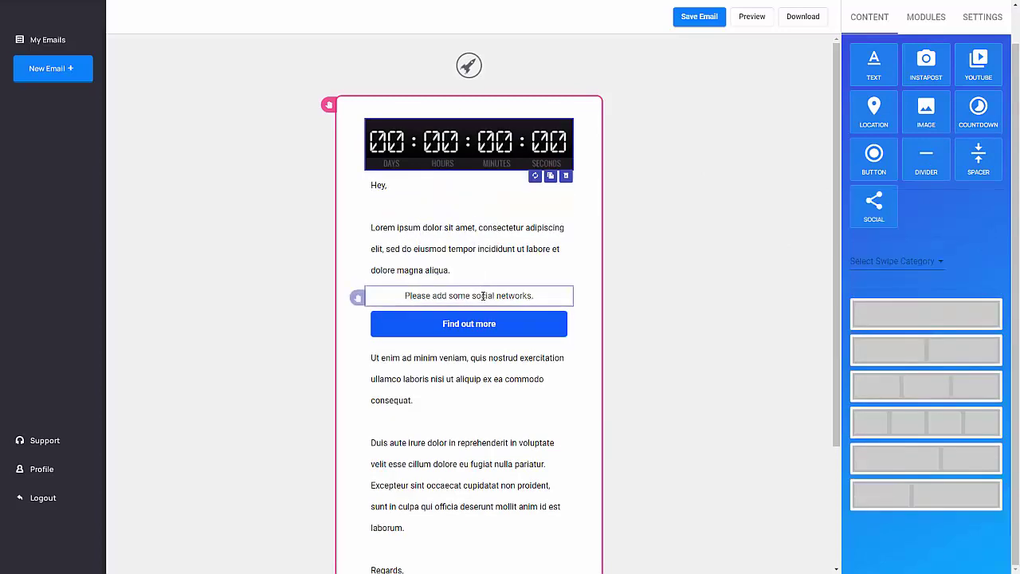
pyautogui.click(483, 296)
pyautogui.click(992, 17)
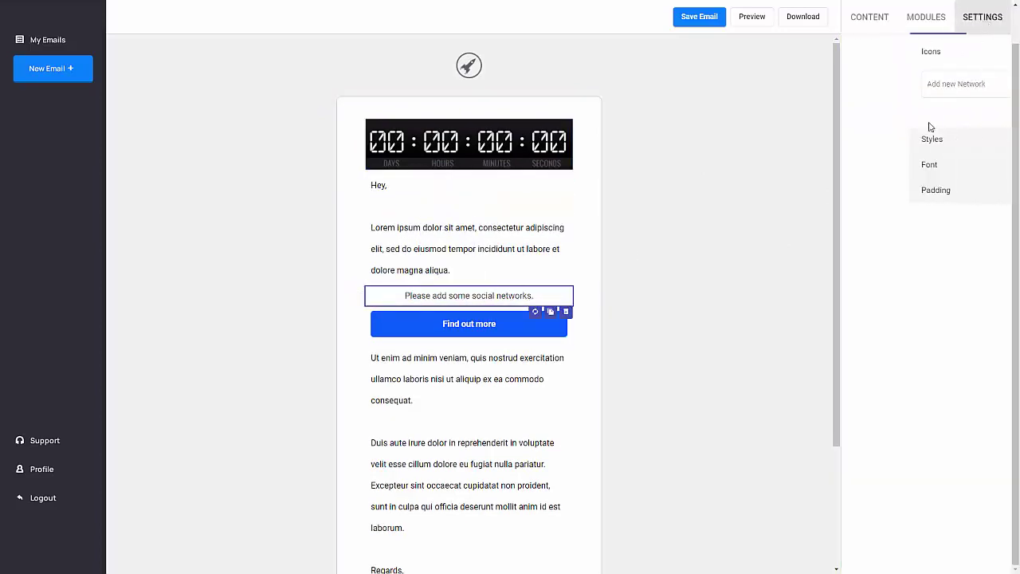
pyautogui.click(927, 94)
pyautogui.click(957, 106)
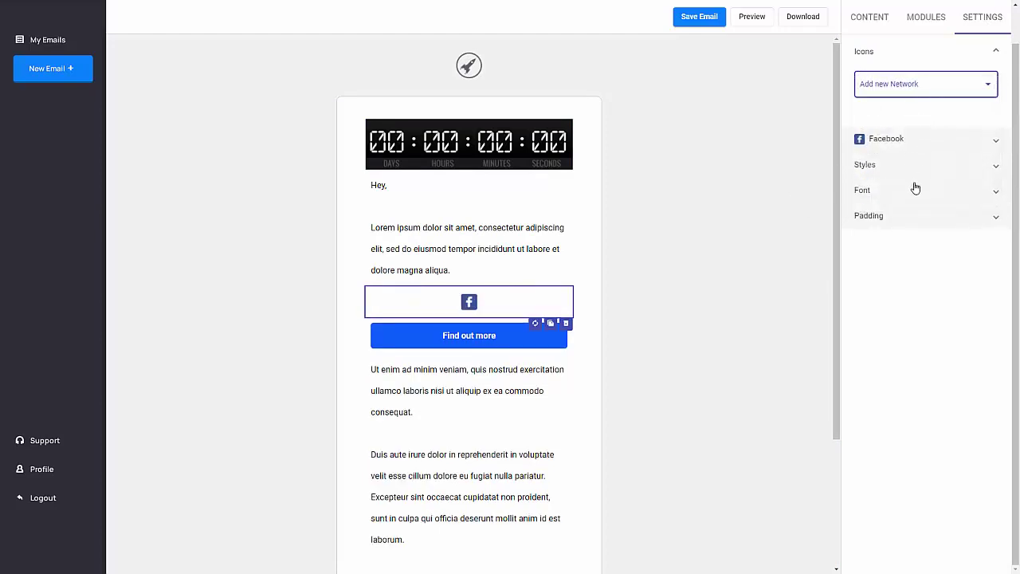
pyautogui.click(955, 96)
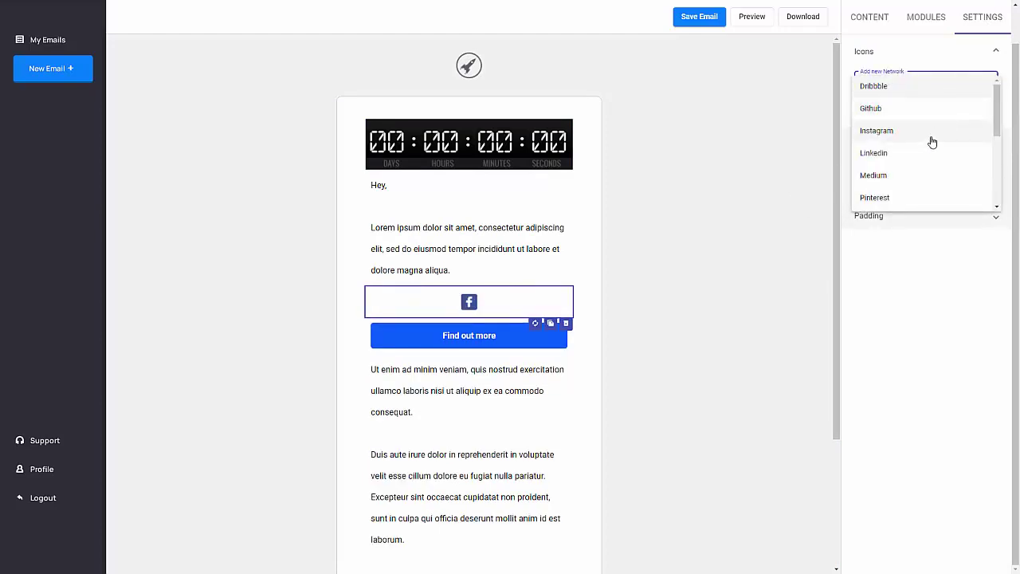
pyautogui.click(931, 136)
pyautogui.click(929, 91)
pyautogui.click(921, 164)
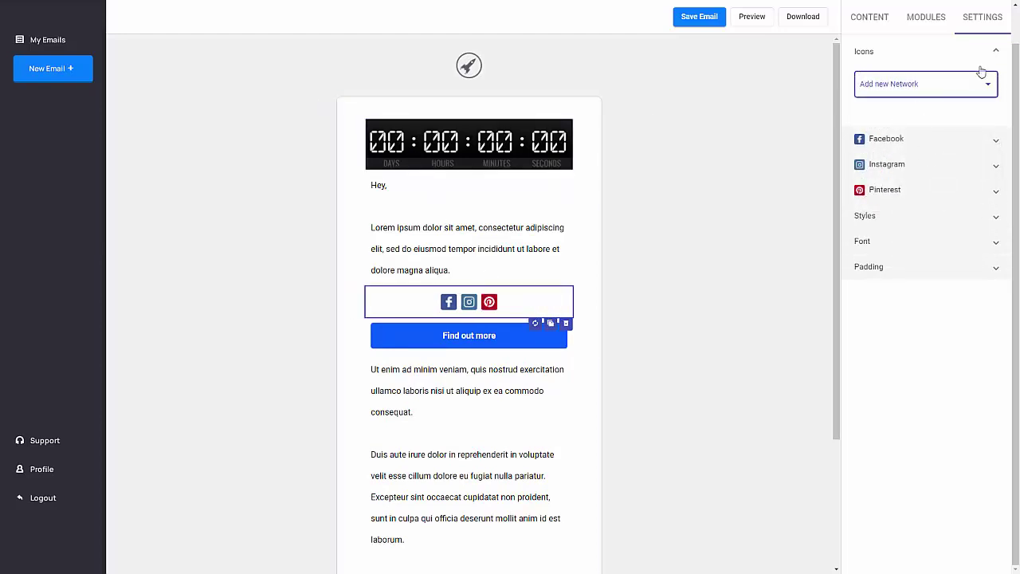
# Choose the Beauty/Skin Care list as the swipe category for the email copy.
pyautogui.click(873, 17)
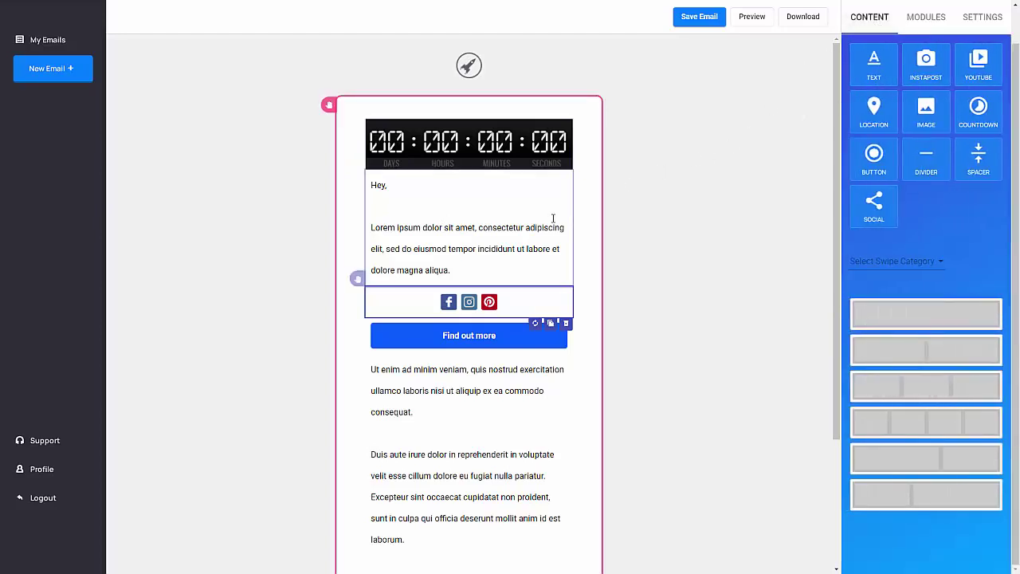
pyautogui.scroll(-2, 550, 382)
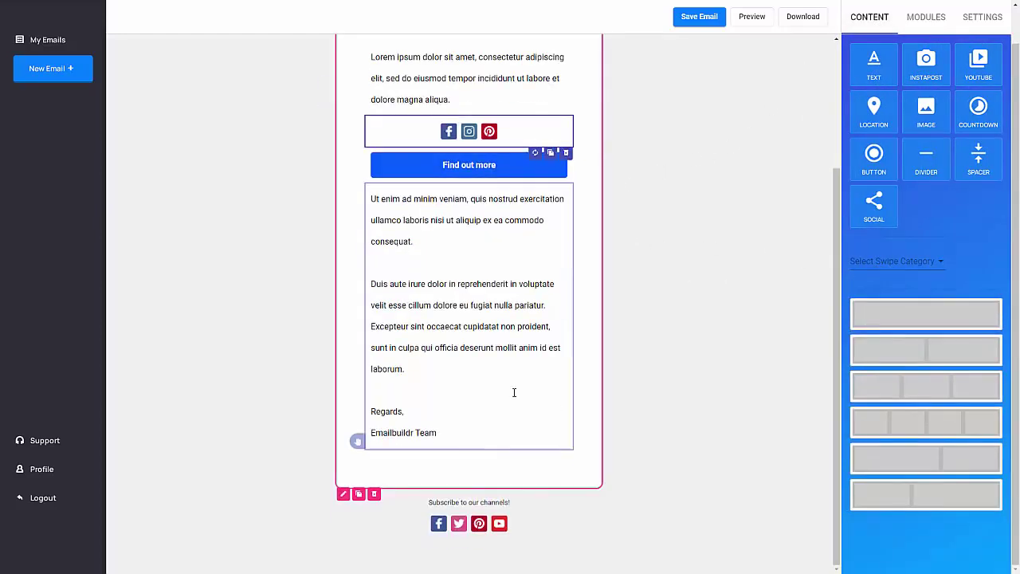
pyautogui.click(462, 324)
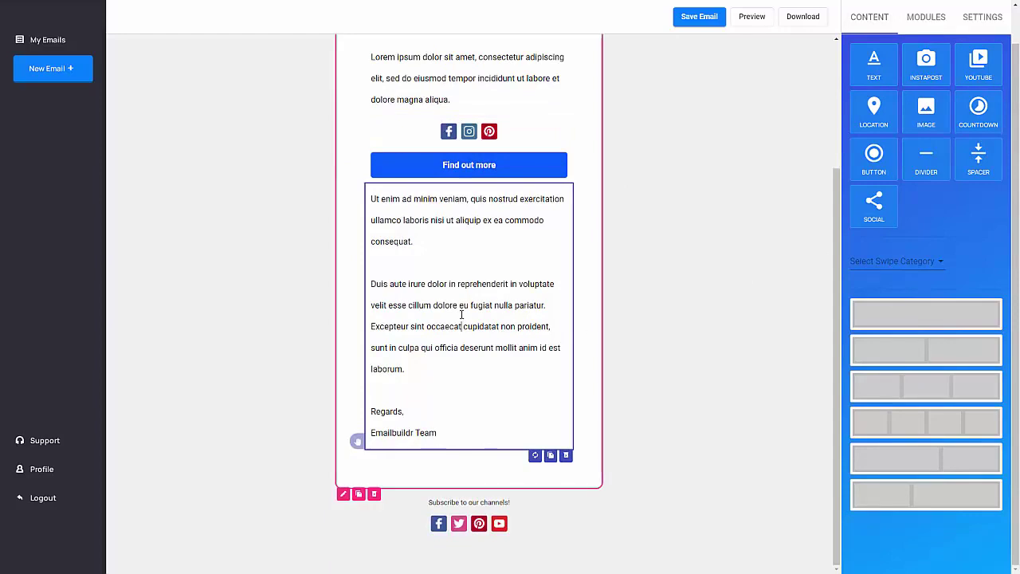
pyautogui.click(905, 269)
pyautogui.scroll(-5, 927, 323)
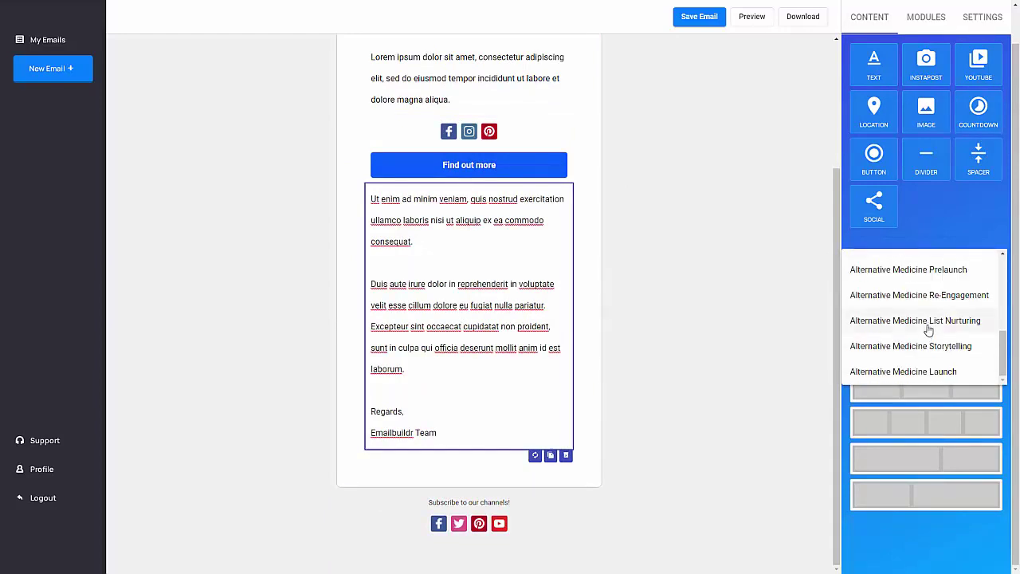
pyautogui.scroll(-2, 928, 327)
pyautogui.click(927, 323)
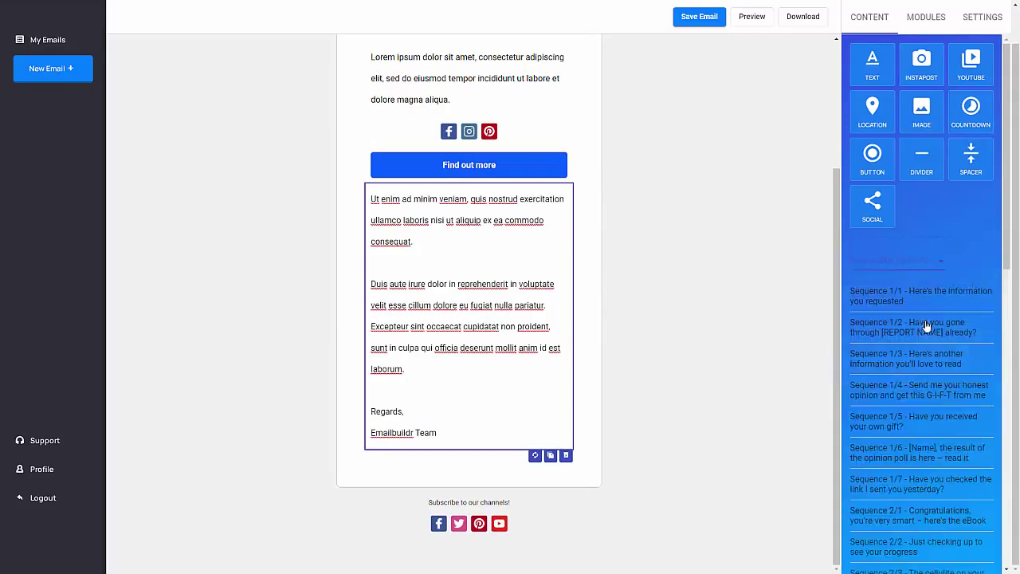
# Insert the swipe "Sequence 1/3 - Here's another information you'll love to read" below the placeholder text that ends with the sign-off.
pyautogui.scroll(-4, 937, 334)
pyautogui.scroll(-4, 953, 359)
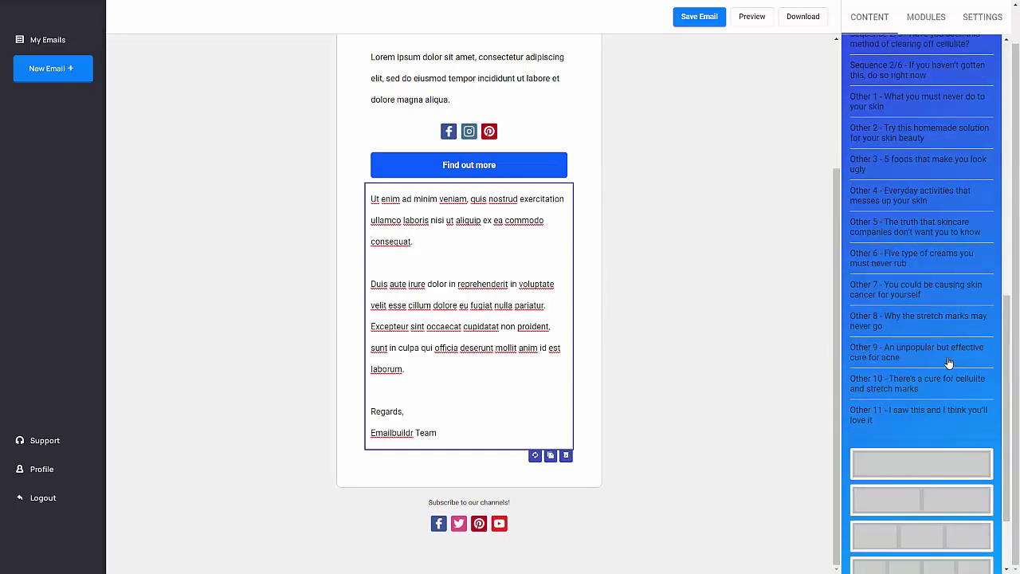
pyautogui.scroll(8, 948, 362)
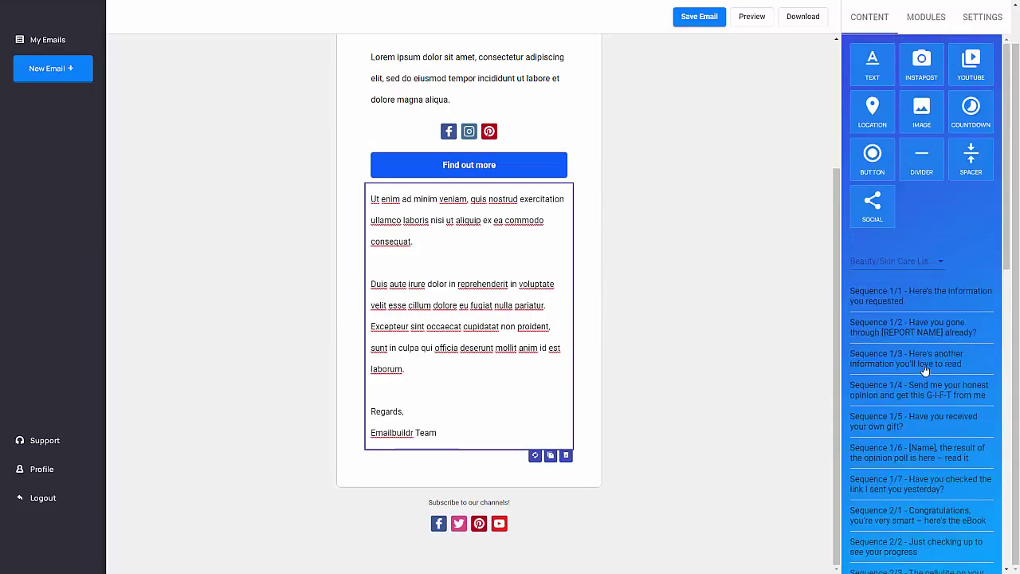
pyautogui.moveTo(925, 370); pyautogui.dragTo(375, 263)
pyautogui.scroll(-4, 474, 300)
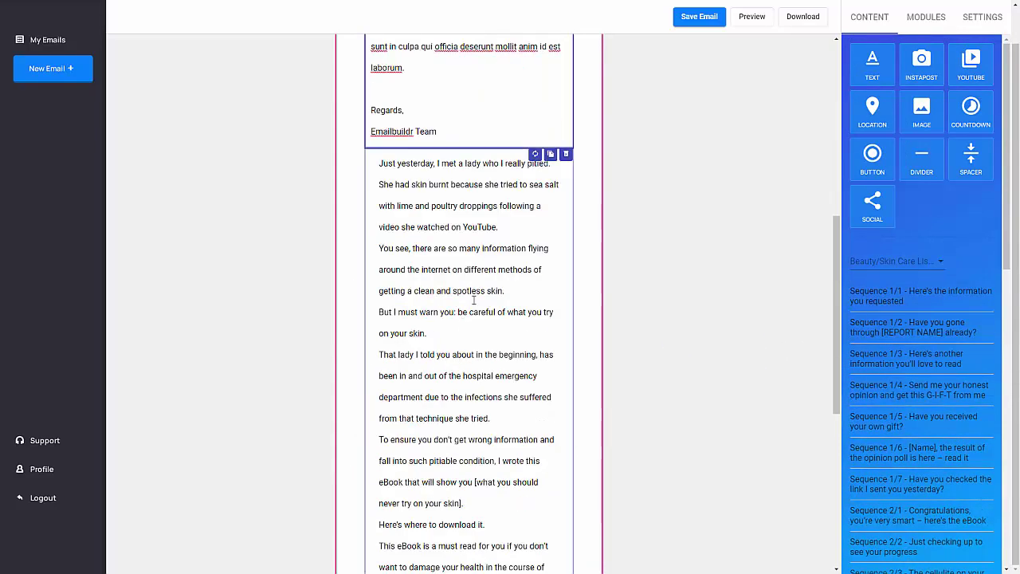
pyautogui.scroll(4, 473, 300)
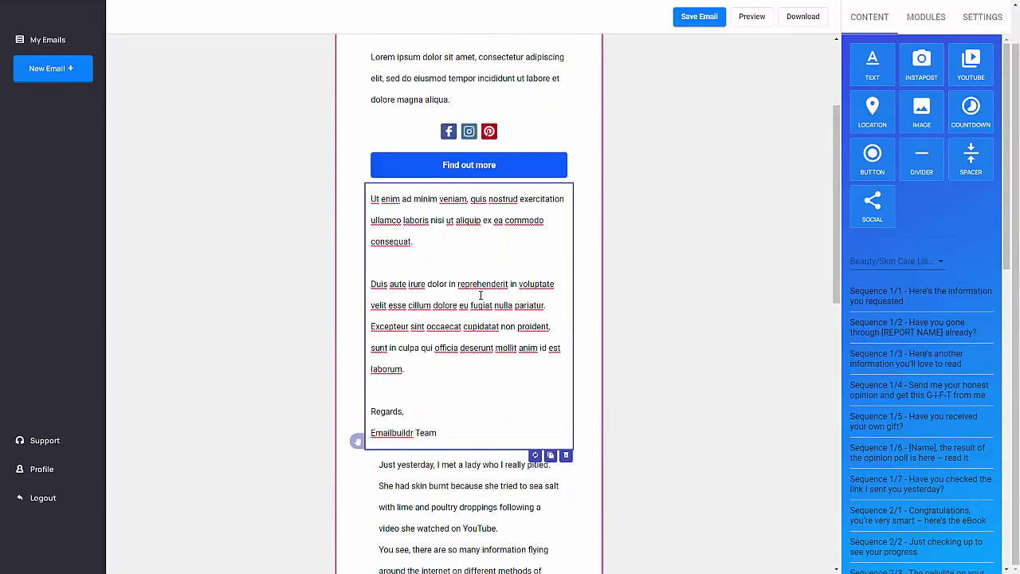
# Delete the placeholder text block between the "Find out more" button and the inserted swipe, and review the remaining copy.
pyautogui.click(565, 457)
pyautogui.click(529, 307)
pyautogui.scroll(-3, 485, 327)
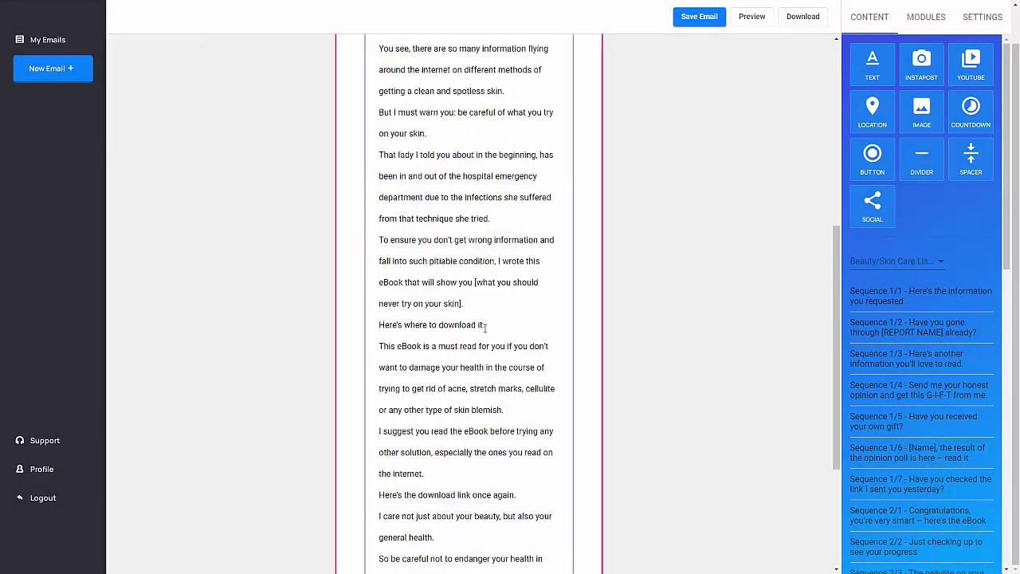
# Look through the email copy, the available modules and the swipe text block's font settings.
pyautogui.scroll(-3, 484, 327)
pyautogui.scroll(8, 484, 338)
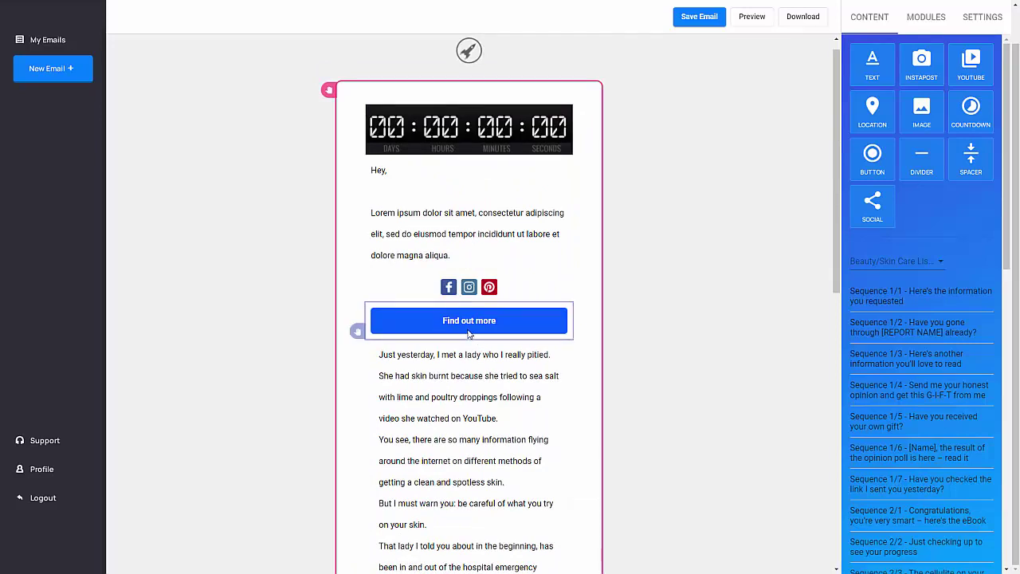
pyautogui.scroll(1, 478, 334)
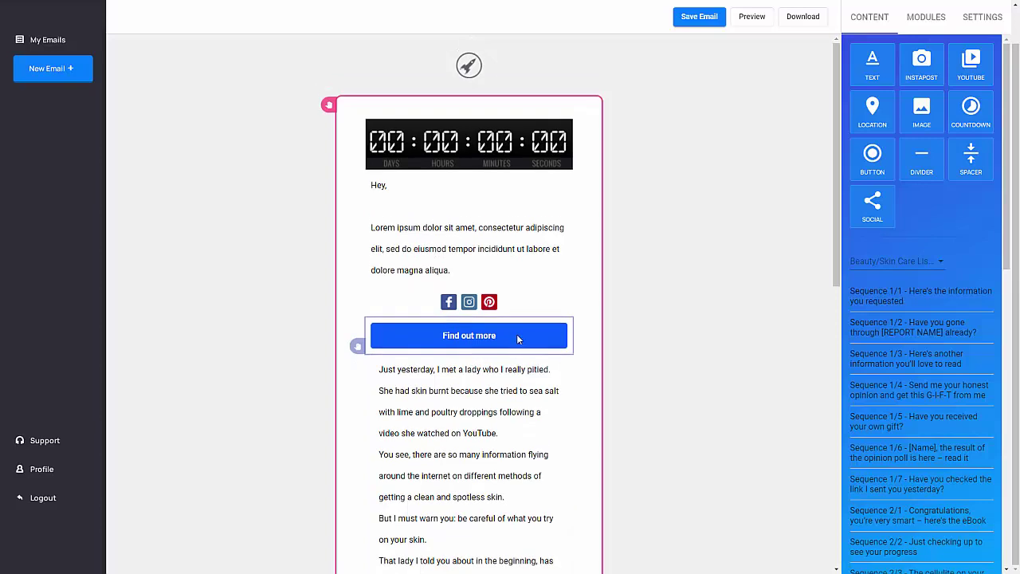
pyautogui.click(925, 17)
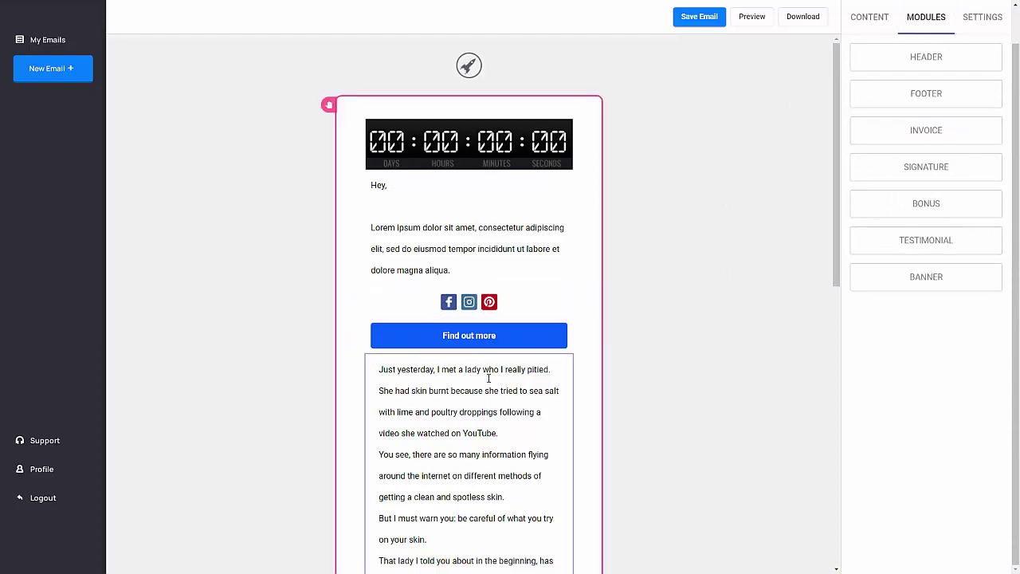
pyautogui.click(984, 21)
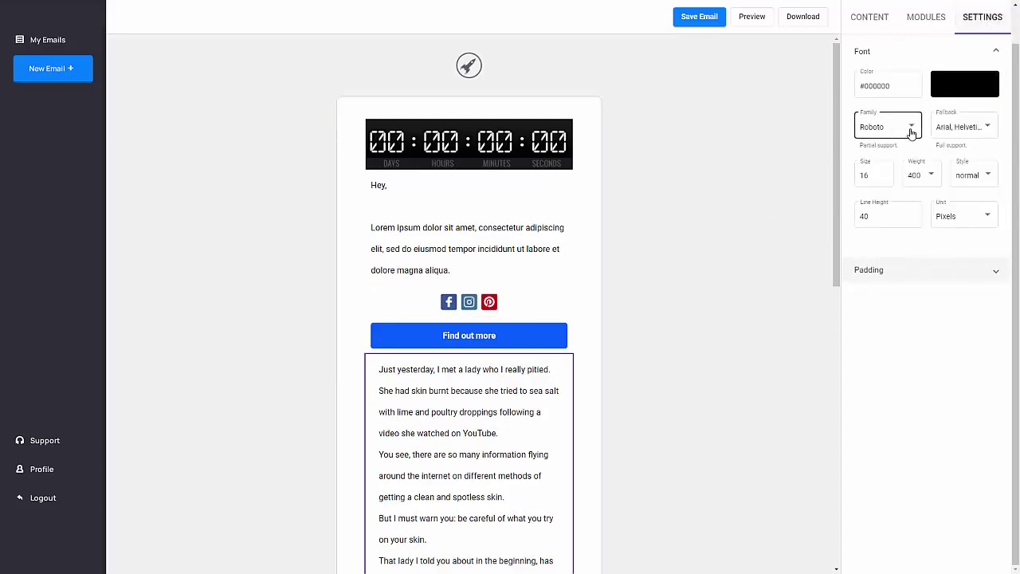
pyautogui.scroll(-10, 464, 253)
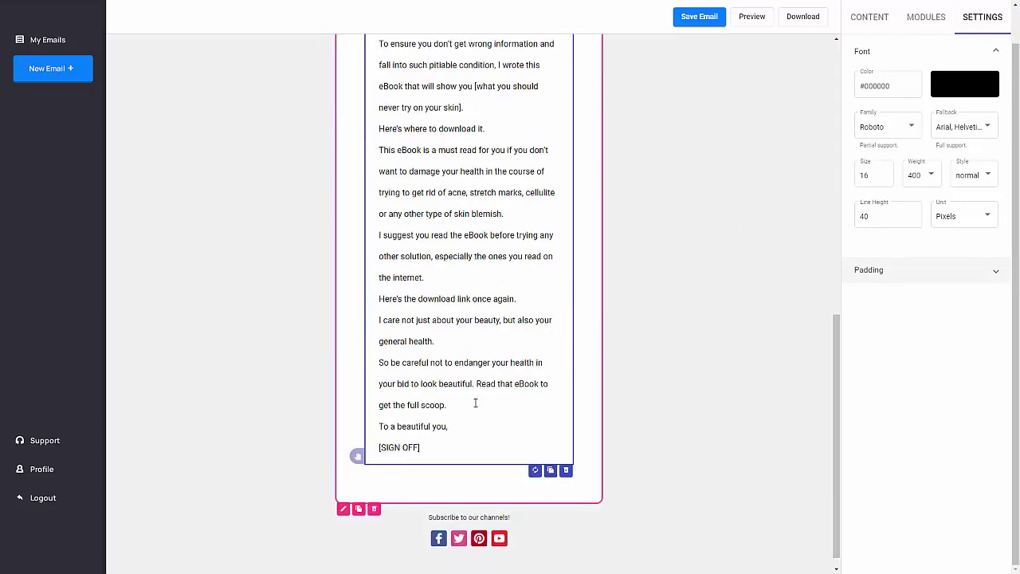
pyautogui.scroll(10, 471, 418)
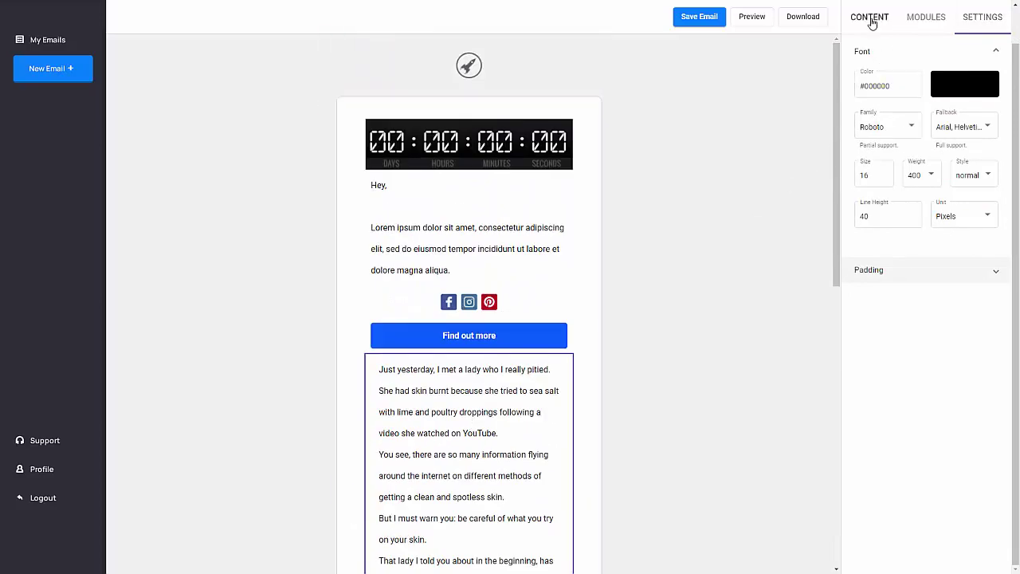
pyautogui.click(869, 16)
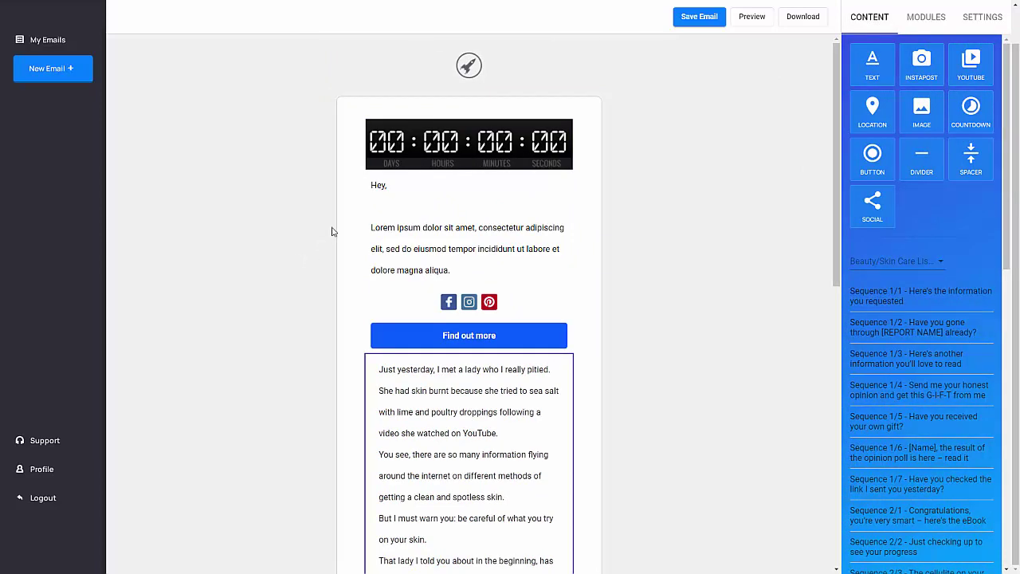
# Preview the email in the desktop, mobile and tablet layouts, return to desktop, and close the preview.
pyautogui.scroll(1, 730, 92)
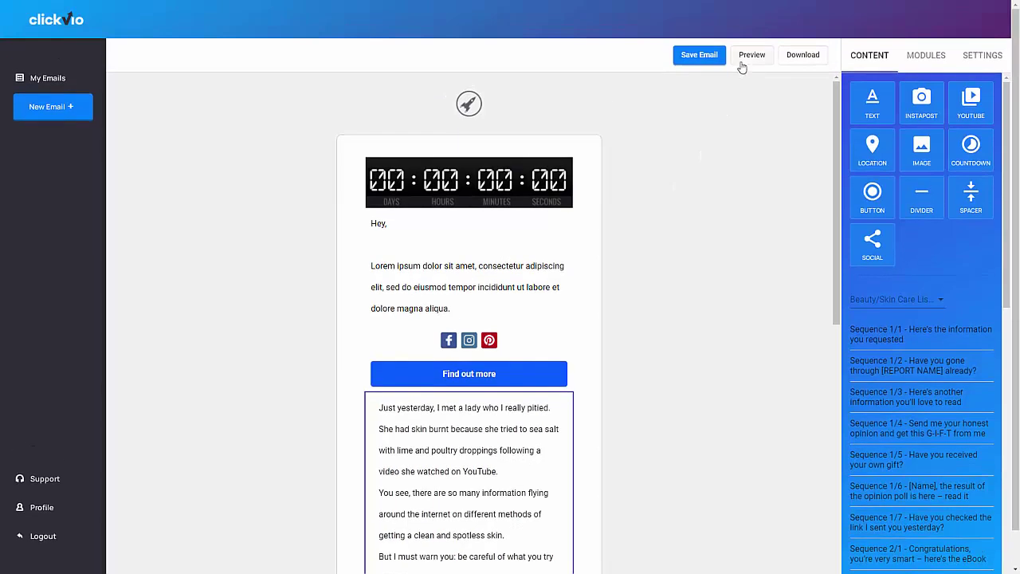
pyautogui.click(743, 62)
pyautogui.click(749, 55)
pyautogui.scroll(-4, 572, 266)
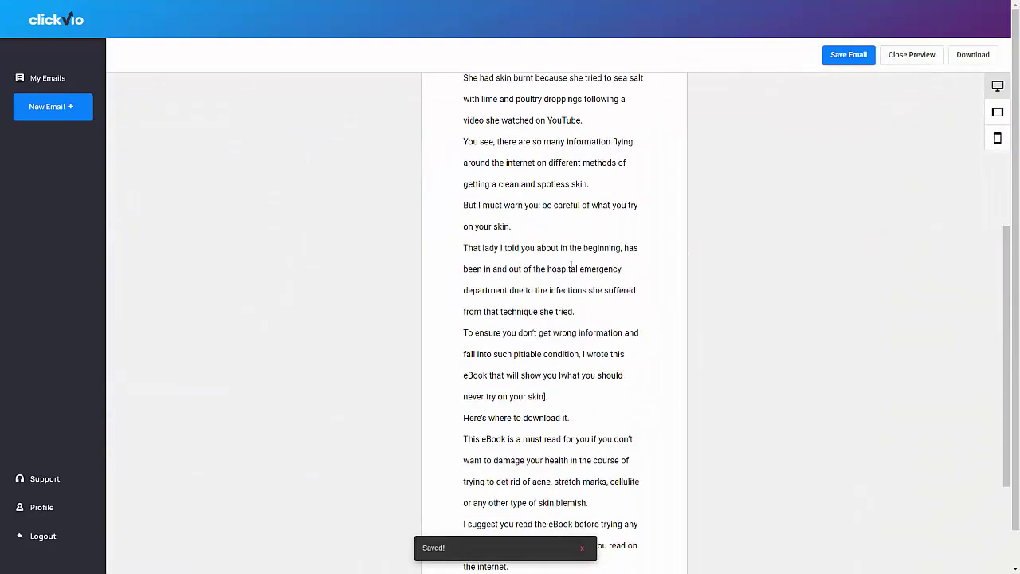
pyautogui.scroll(4, 571, 266)
pyautogui.click(997, 138)
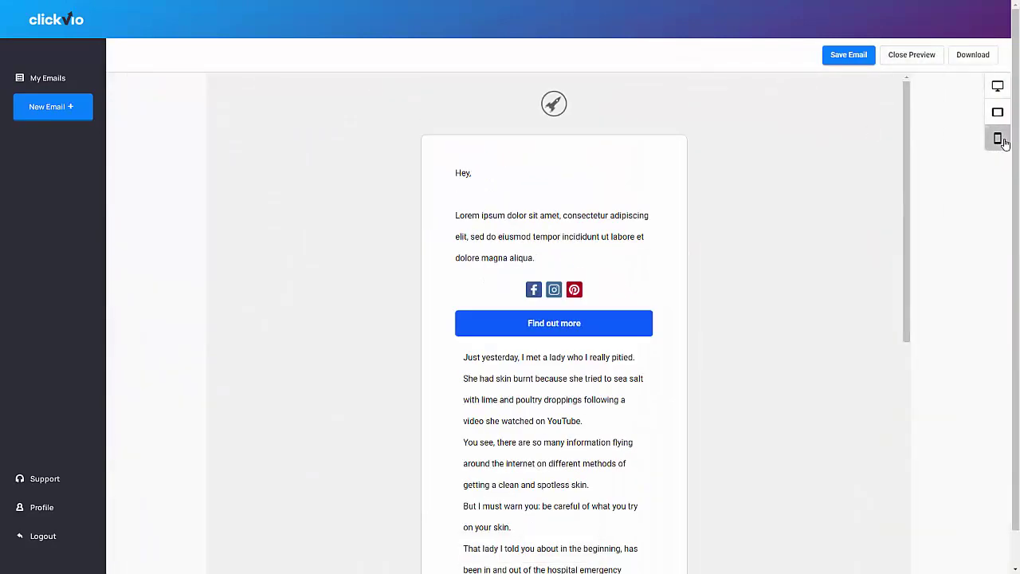
pyautogui.scroll(-9, 592, 314)
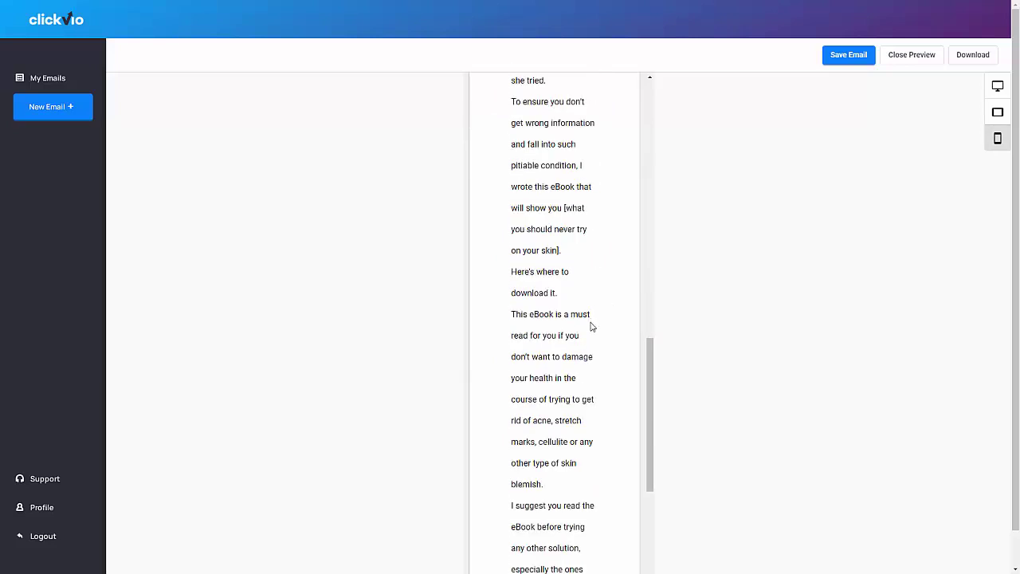
pyautogui.scroll(9, 592, 314)
pyautogui.click(997, 112)
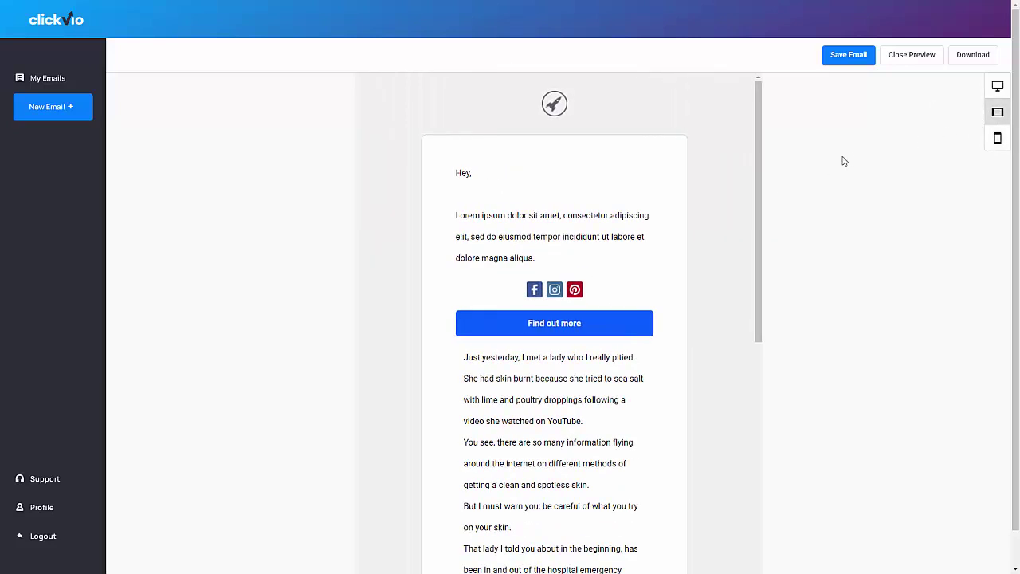
pyautogui.click(998, 85)
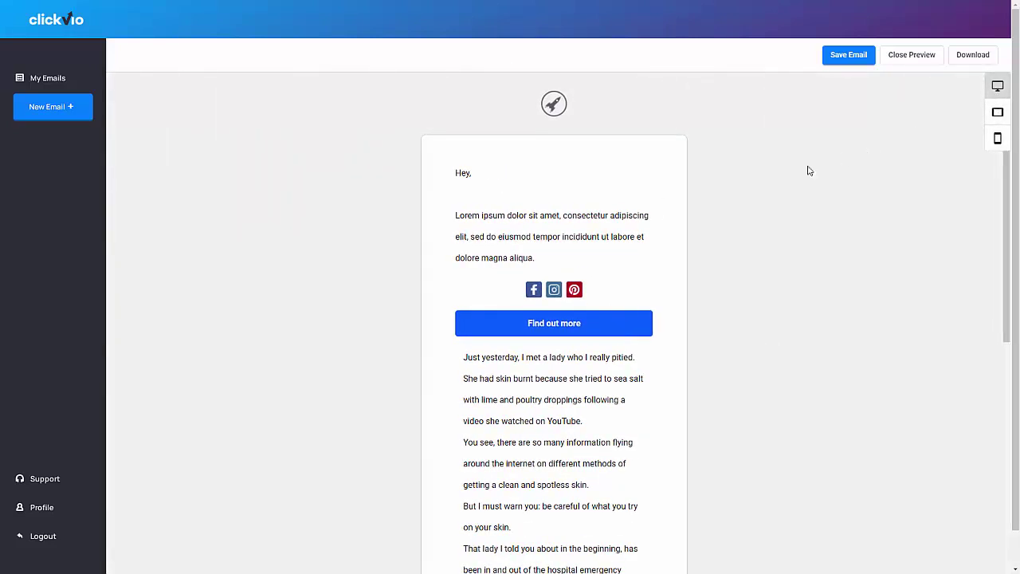
pyautogui.click(899, 59)
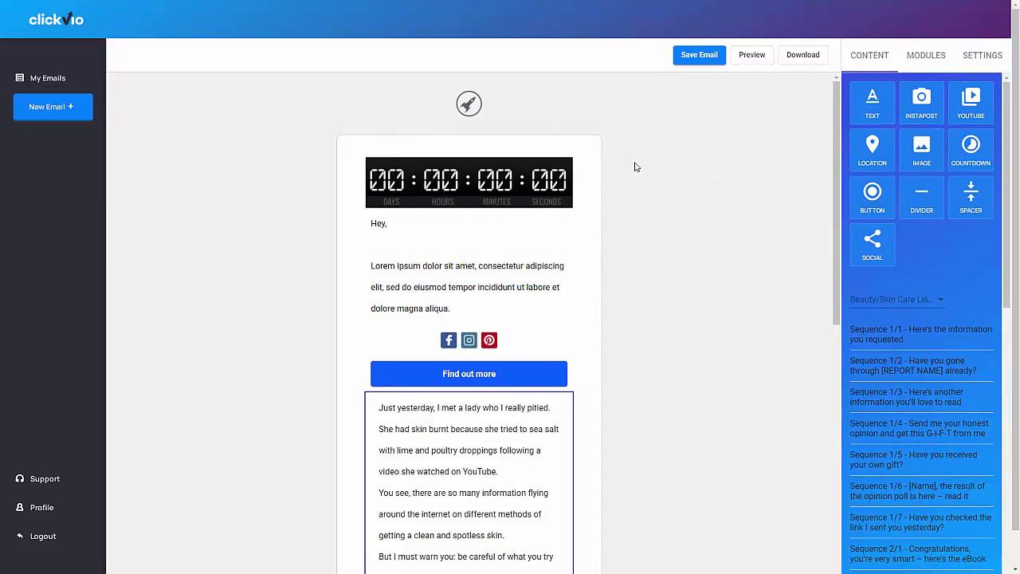
# Download the email as HTML output and show the downloaded file in its folder.
pyautogui.click(806, 59)
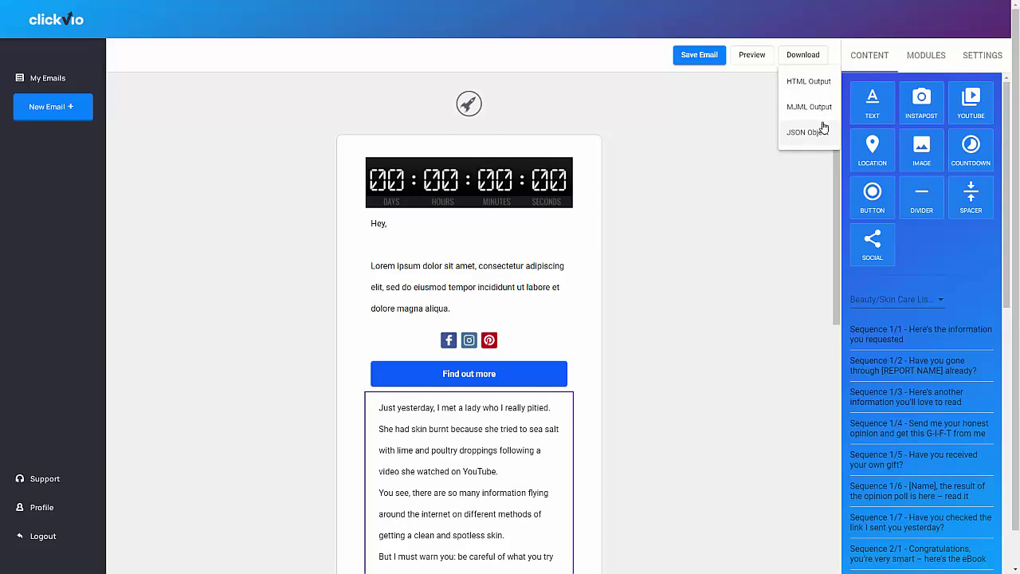
pyautogui.click(809, 80)
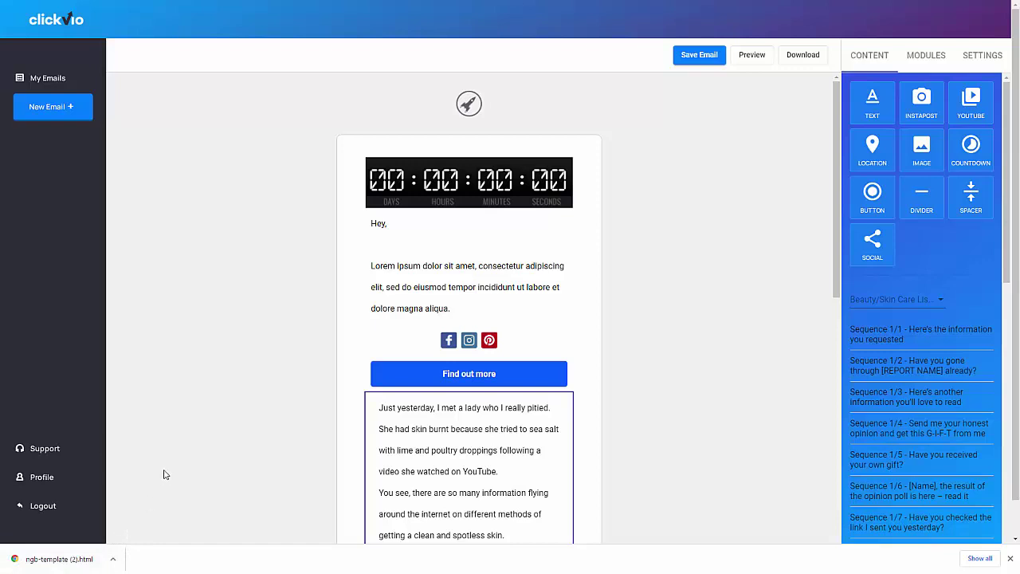
pyautogui.click(114, 559)
pyautogui.click(145, 527)
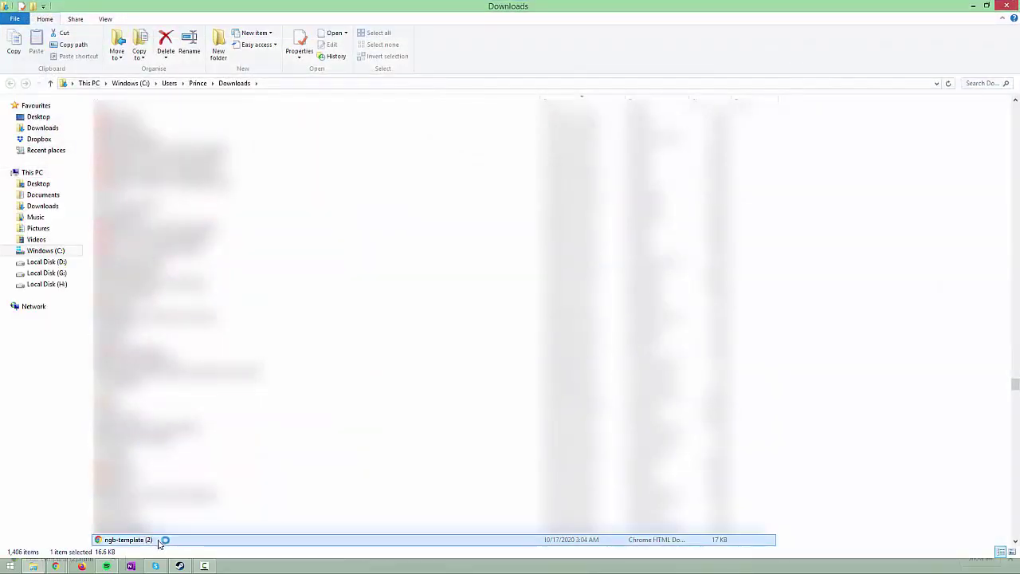
# Open the file ngb-template (2) in Notepad and copy its entire HTML code.
pyautogui.rightClick(157, 541)
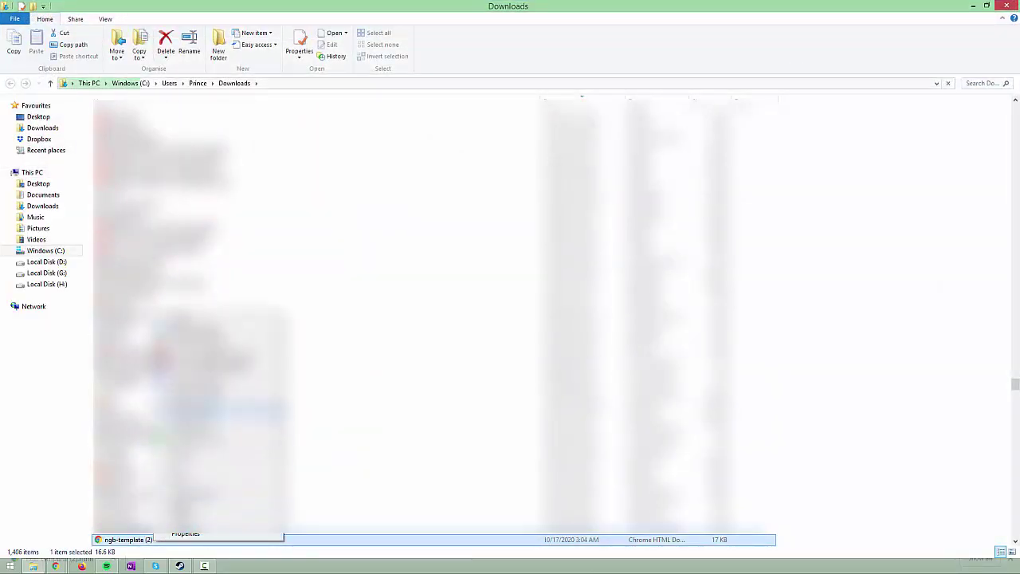
pyautogui.moveTo(211, 412)
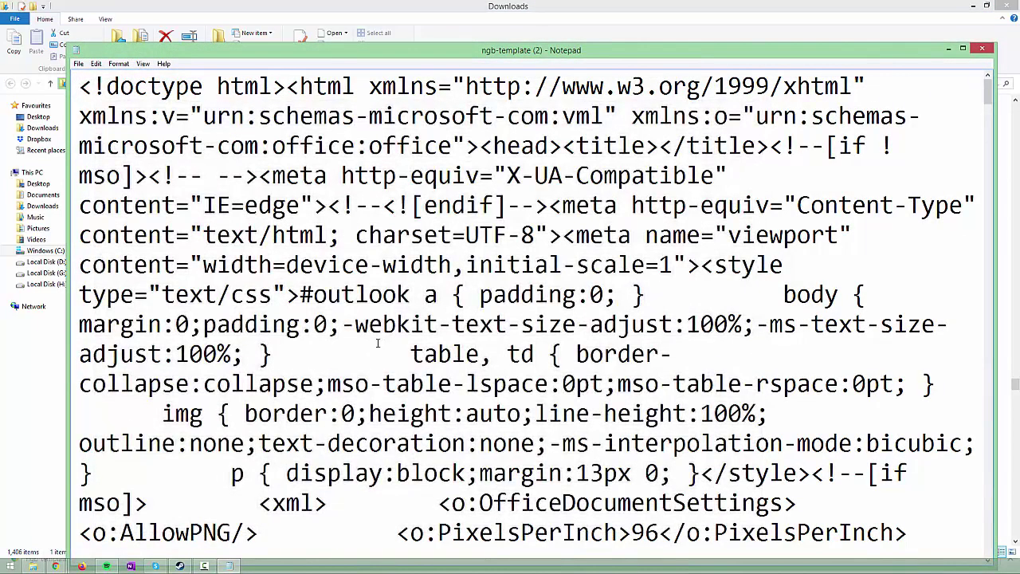
pyautogui.hotkey('ctrl', 'a')
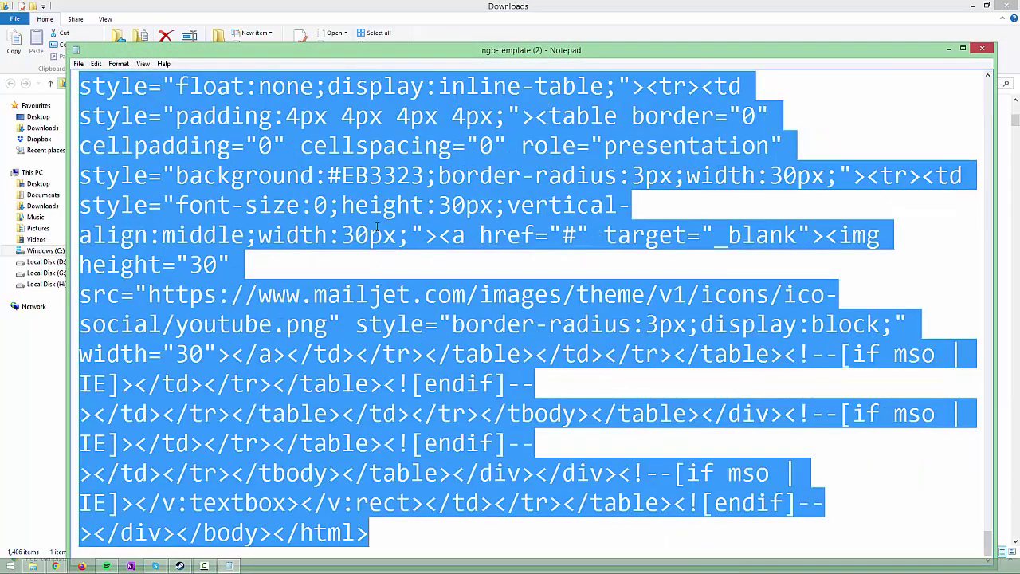
pyautogui.rightClick(378, 207)
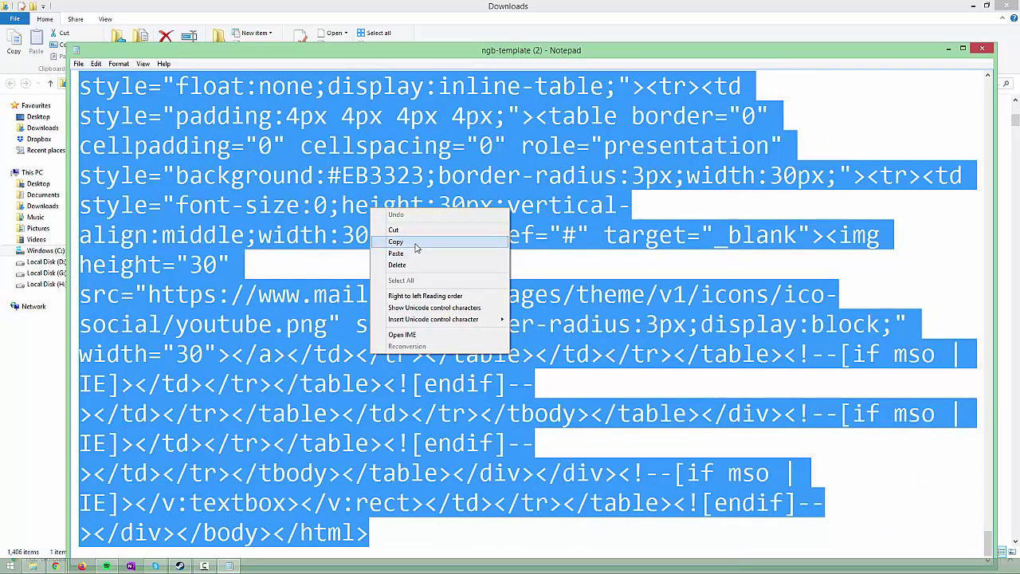
pyautogui.click(414, 242)
# Switch to the Chrome window with the email builder and open a new browser tab.
pyautogui.click(60, 566)
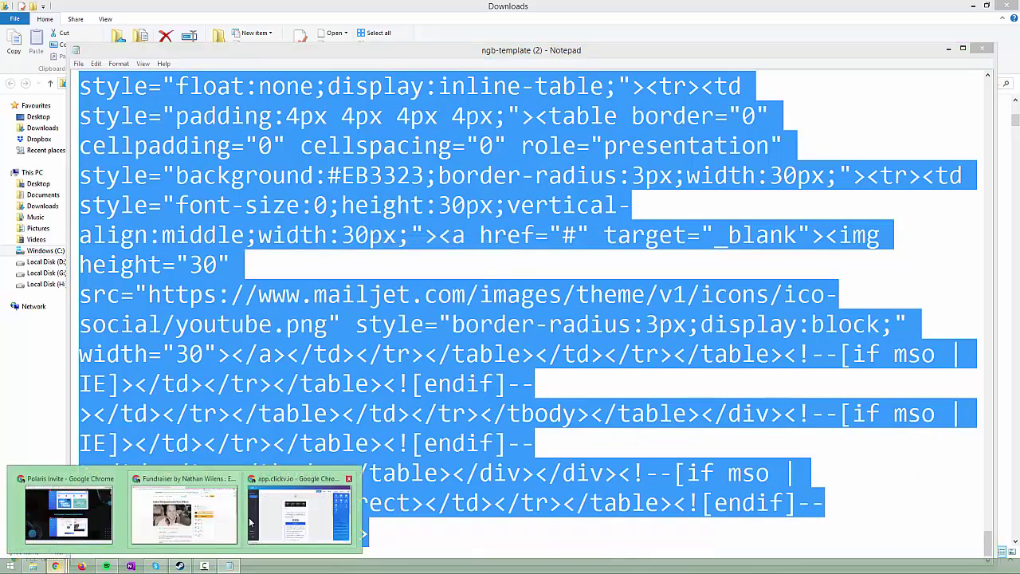
pyautogui.click(279, 512)
pyautogui.hotkey('ctrl', 't')
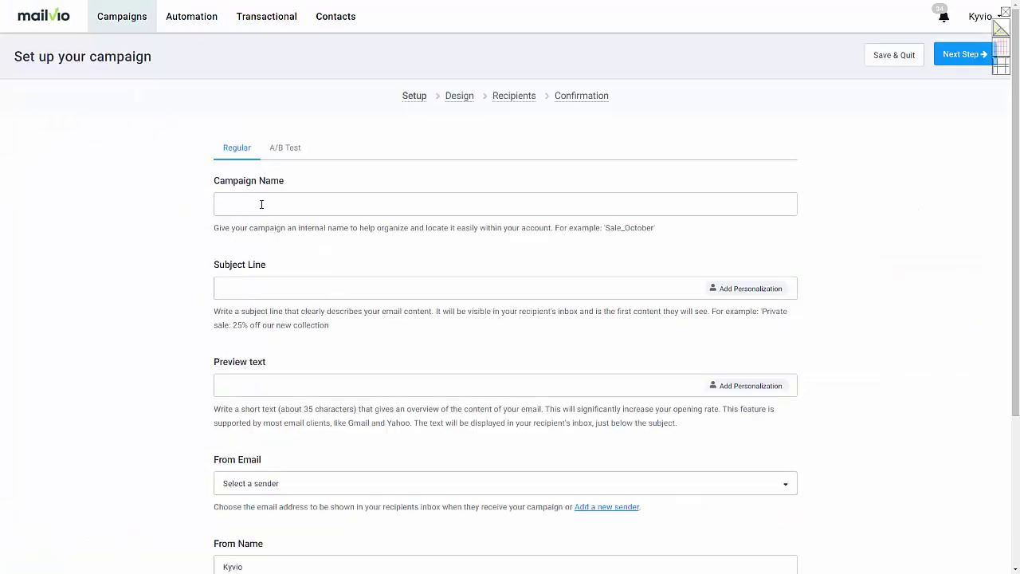
# Name the Mailvio campaign "Clickvio recommendation" and set its subject line to "Go get this...".
pyautogui.click(271, 203)
pyautogui.write('Cli')
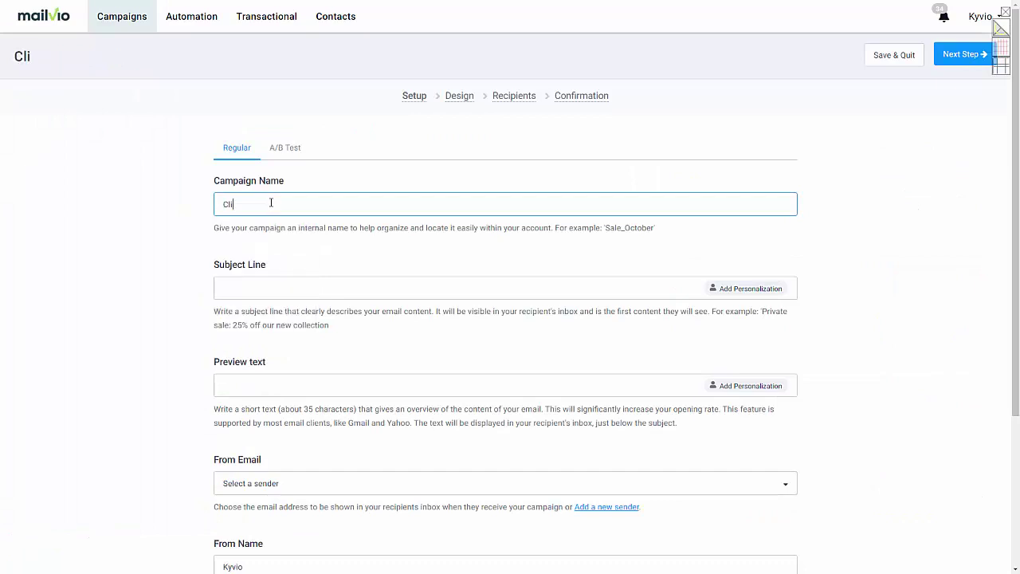
pyautogui.write('ckvio recommendation')
pyautogui.press('Tab')
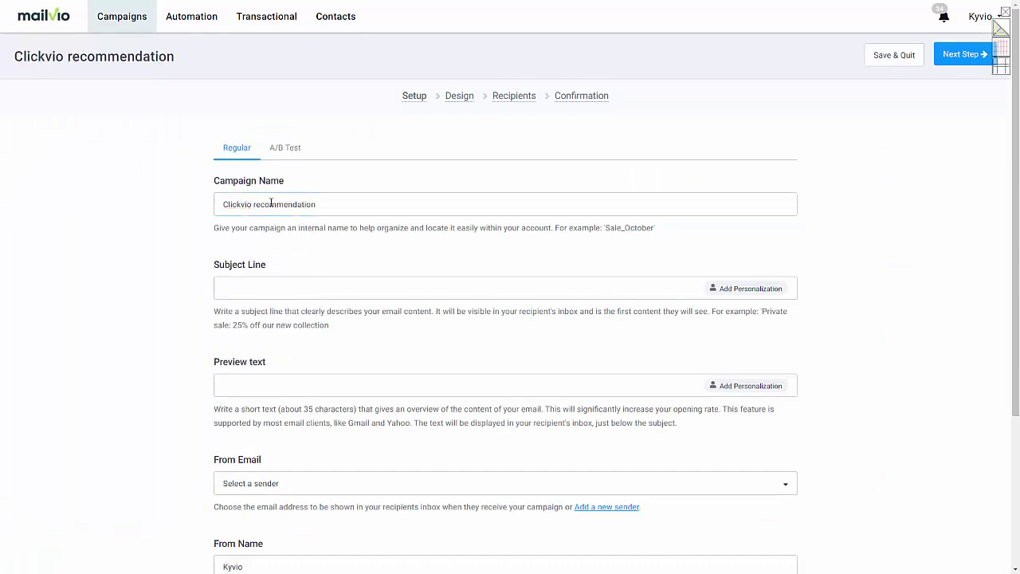
pyautogui.write('Go get this...')
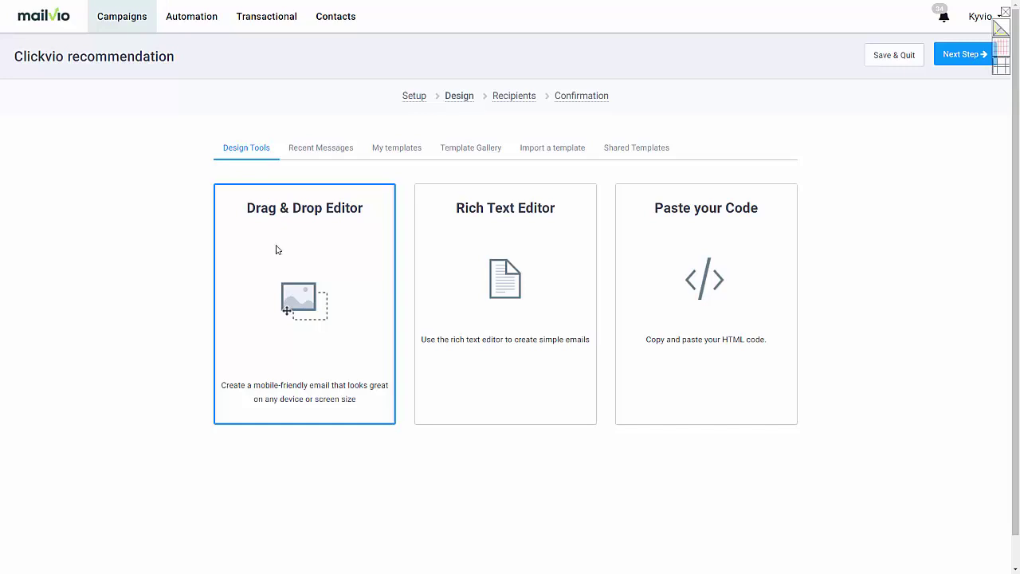
# Use the Paste your Code design option to insert the copied HTML code as the campaign's content and save it.
pyautogui.click(669, 259)
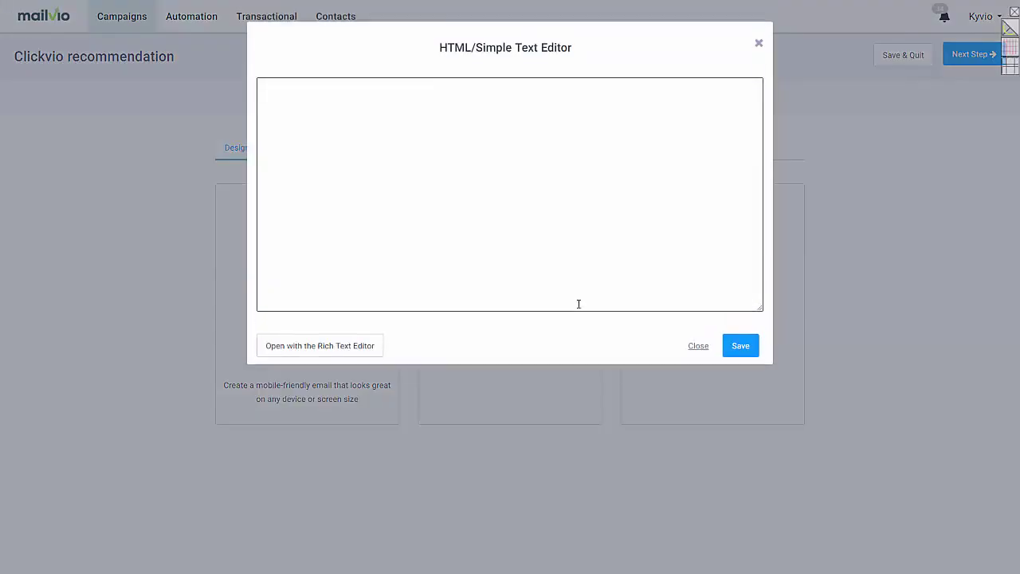
pyautogui.click(489, 262)
pyautogui.hotkey('ctrl', 'v')
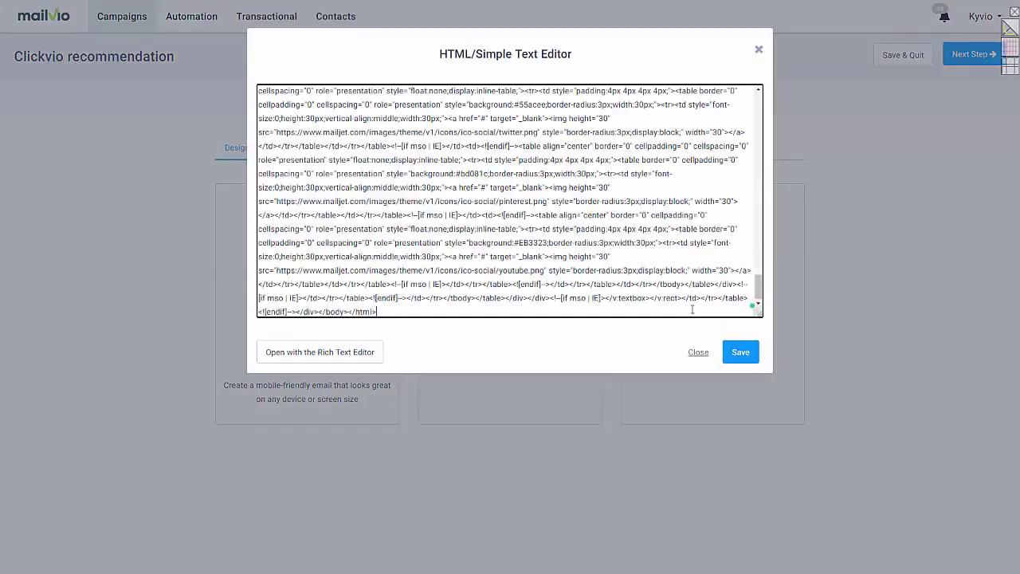
pyautogui.scroll(15, 619, 248)
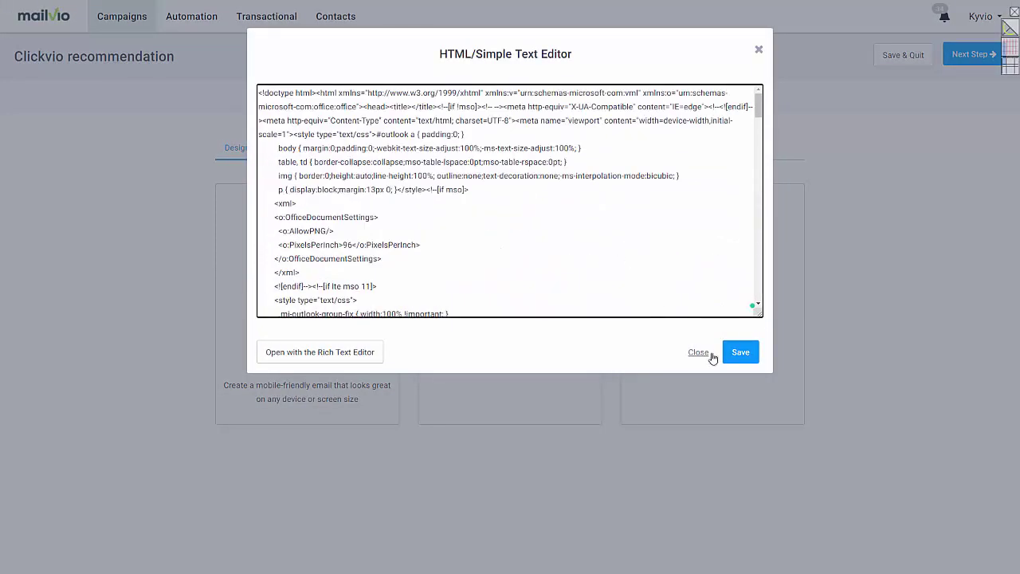
pyautogui.click(741, 357)
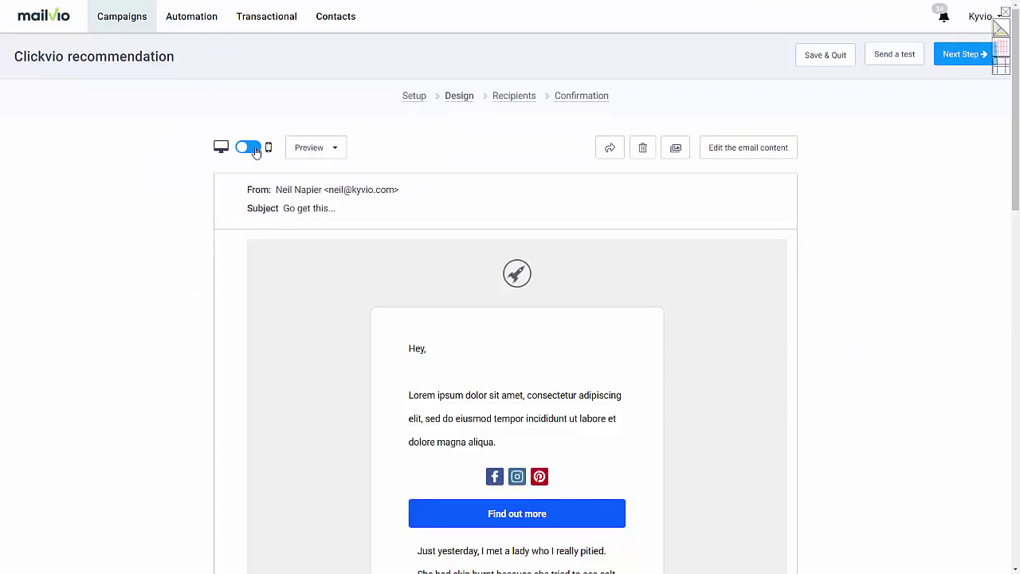
# Switch the campaign design to the mobile preview and look through the email.
pyautogui.click(255, 150)
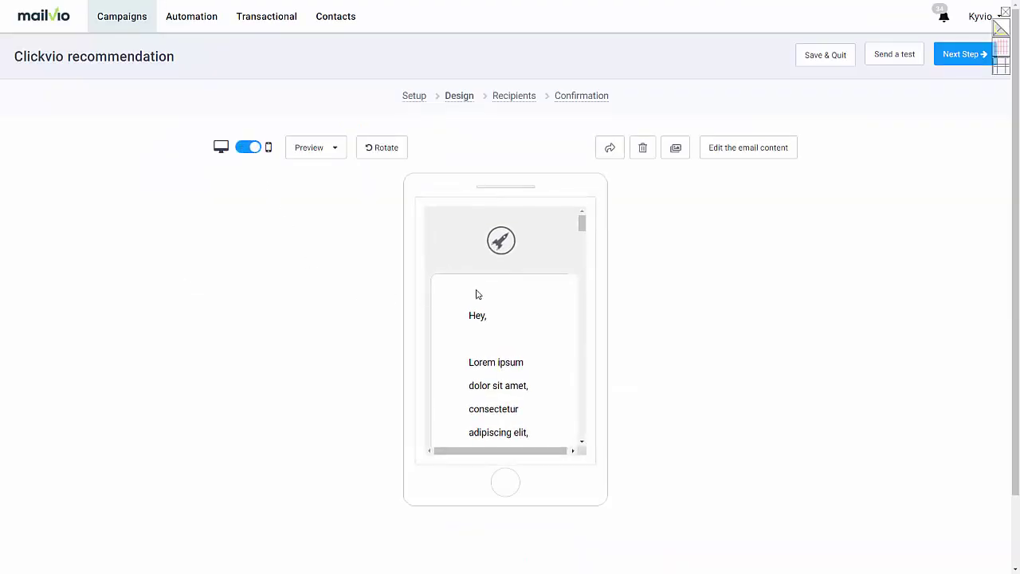
pyautogui.scroll(-15, 553, 287)
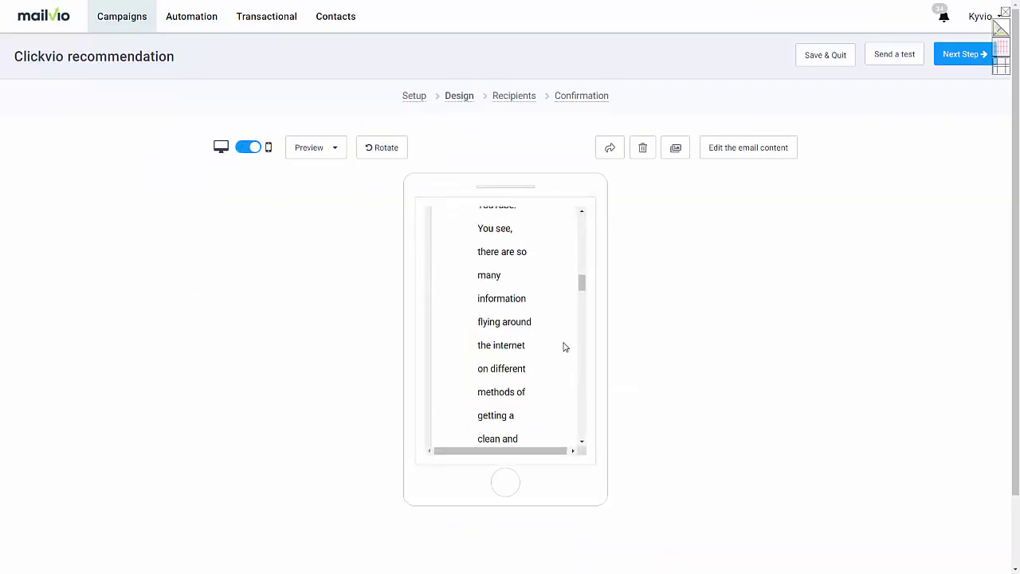
pyautogui.scroll(15, 563, 346)
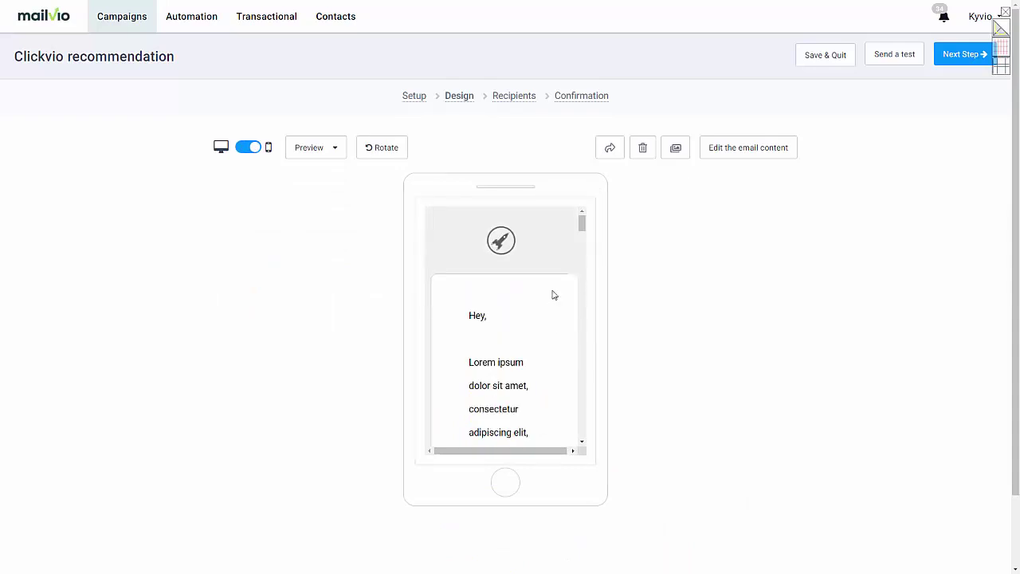
# Open the campaign's email content for editing and look through its HTML code.
pyautogui.click(721, 155)
pyautogui.click(524, 212)
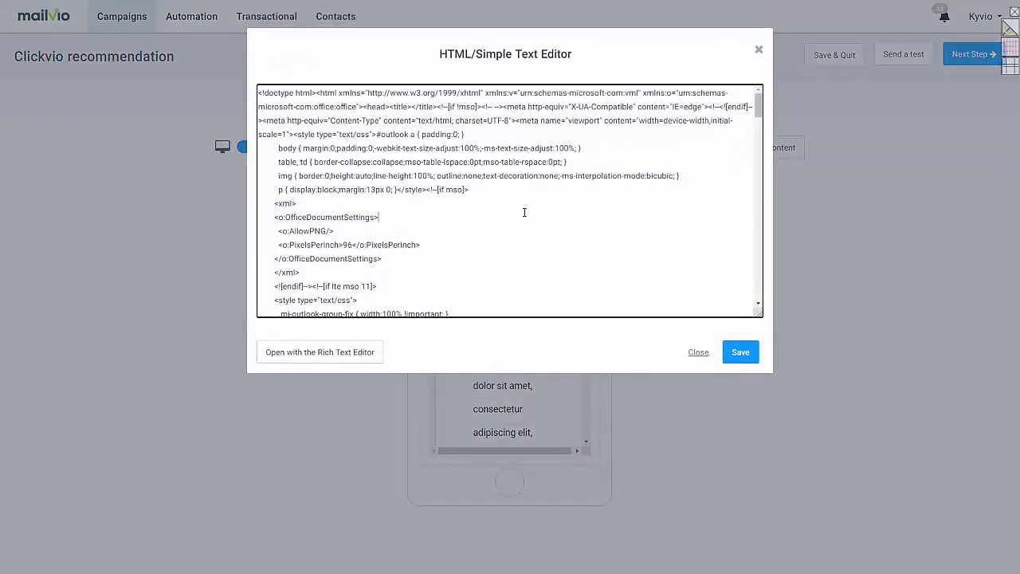
pyautogui.scroll(-12, 524, 212)
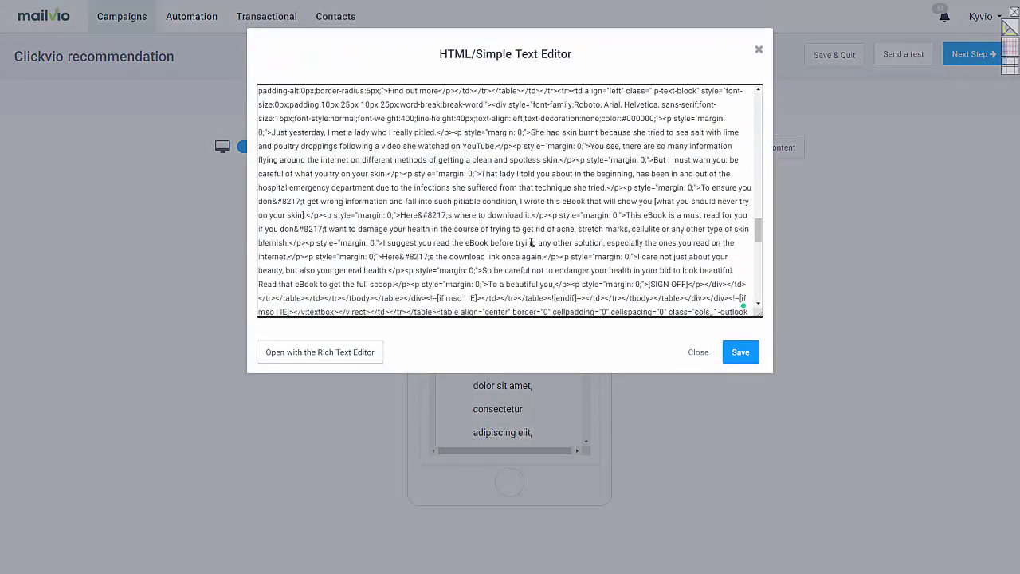
# Close the HTML code editor without saving and open the campaign's test email form at the recipient address entry.
pyautogui.scroll(-3, 532, 242)
pyautogui.click(693, 354)
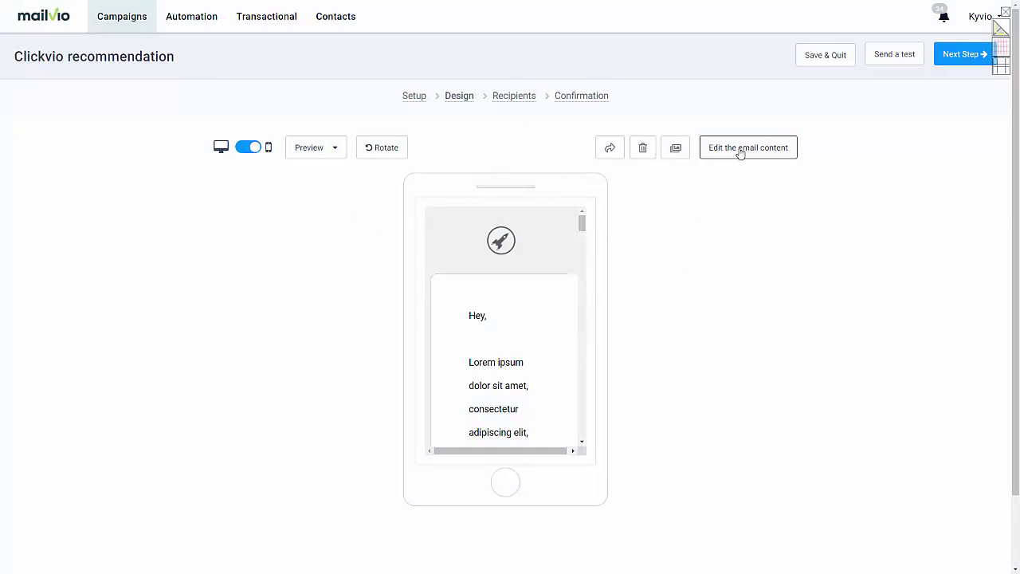
pyautogui.click(880, 58)
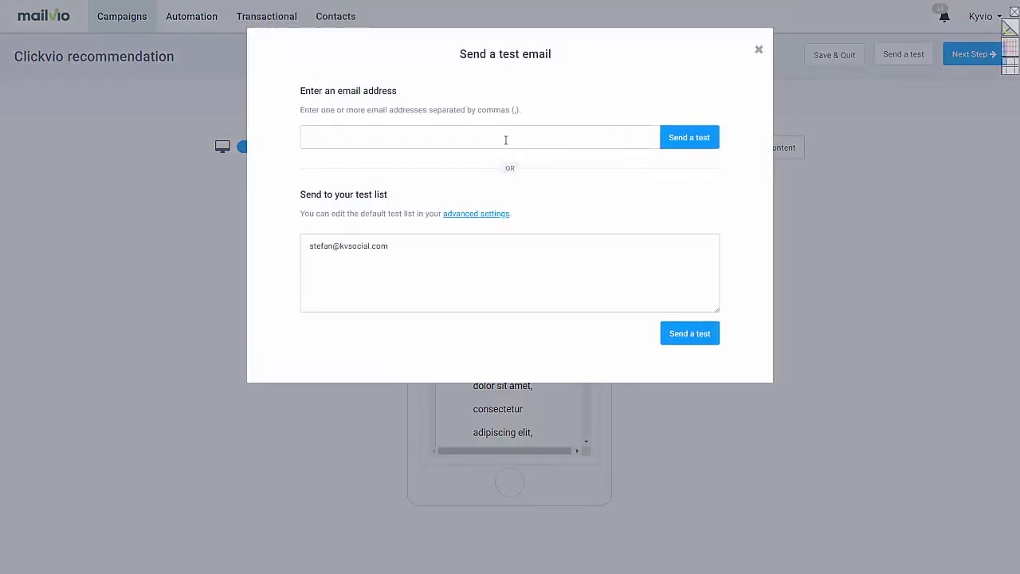
pyautogui.click(505, 141)
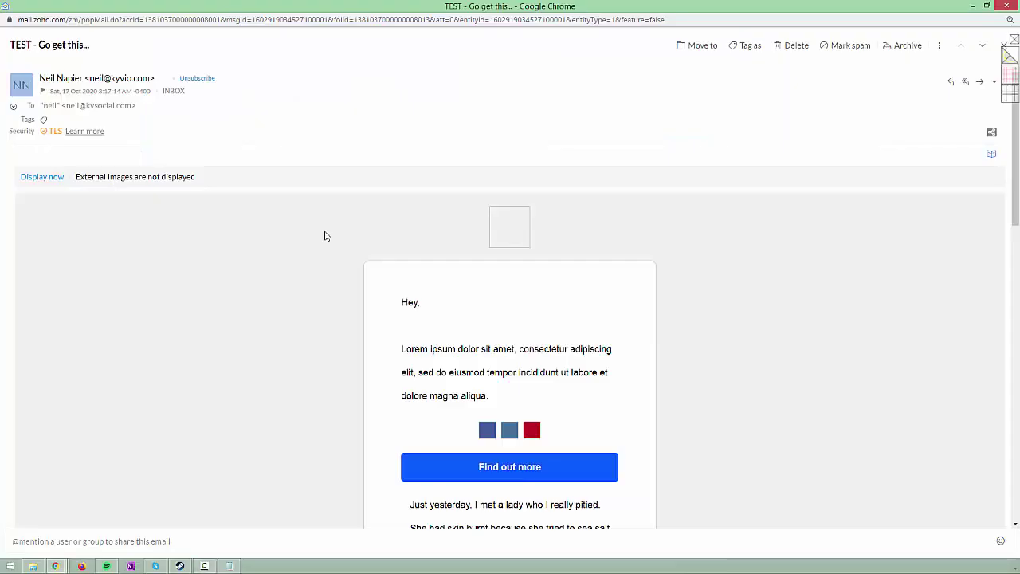
# Look over the received "TEST - Go get this..." email in Zoho Mail and display its external images.
pyautogui.middleClick(326, 239)
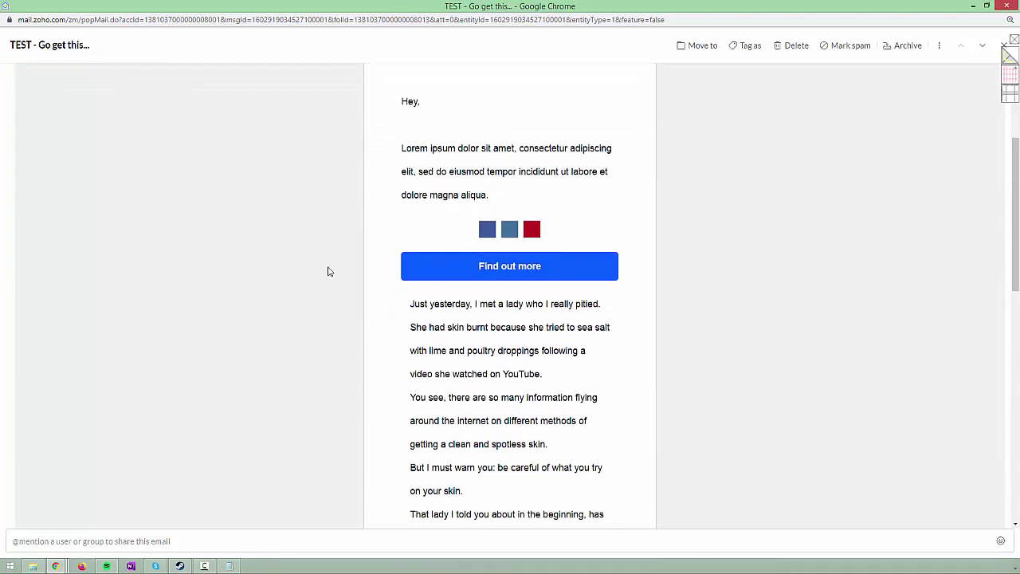
pyautogui.middleClick(326, 292)
pyautogui.scroll(3, 334, 274)
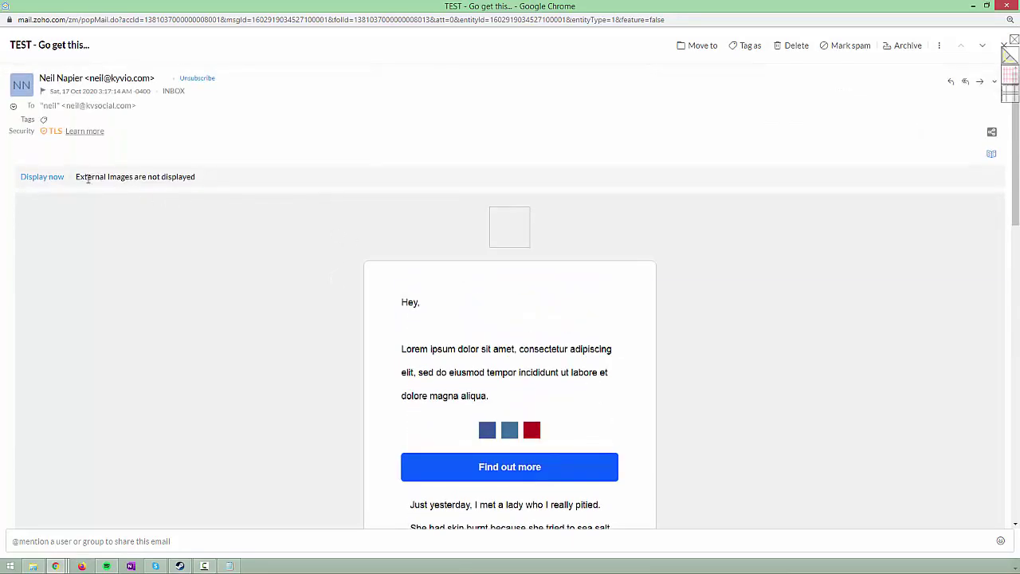
pyautogui.click(57, 177)
# Look through the whole test email with images displayed, from the header logo to the social links and unsubscribe footer.
pyautogui.scroll(-4, 366, 279)
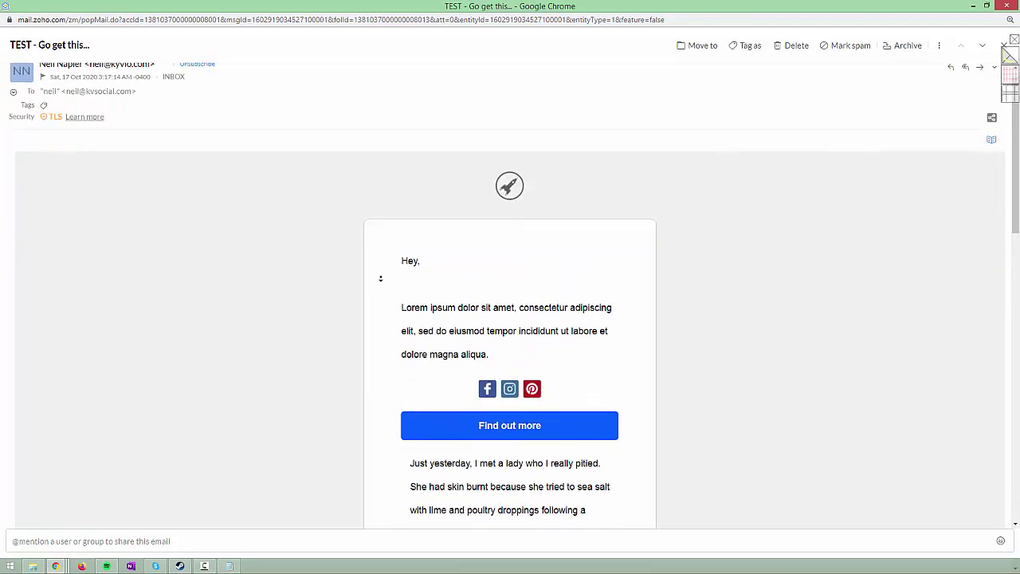
pyautogui.scroll(-5, 383, 303)
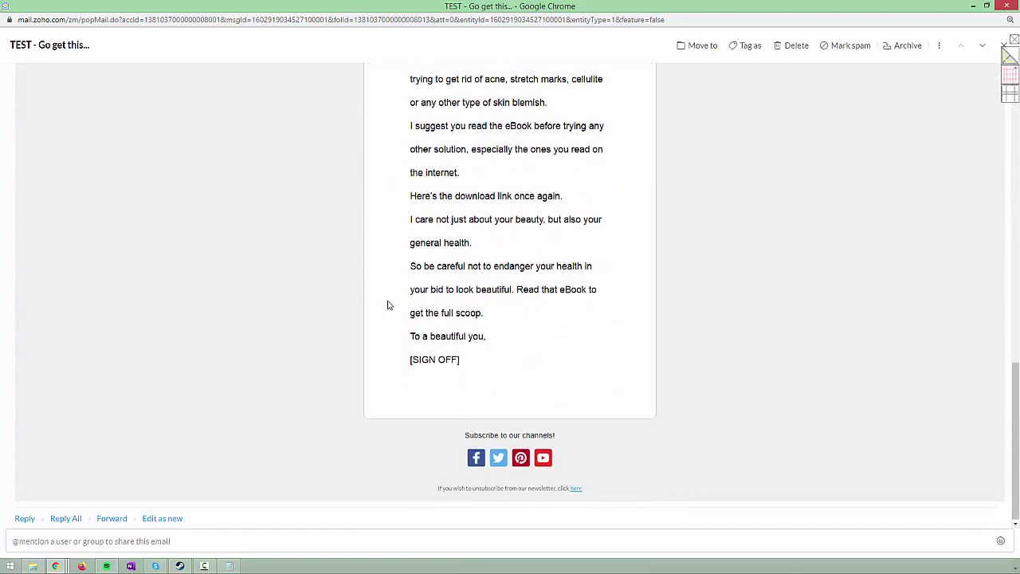
pyautogui.scroll(8, 465, 199)
pyautogui.scroll(2, 481, 175)
pyautogui.scroll(-10, 470, 231)
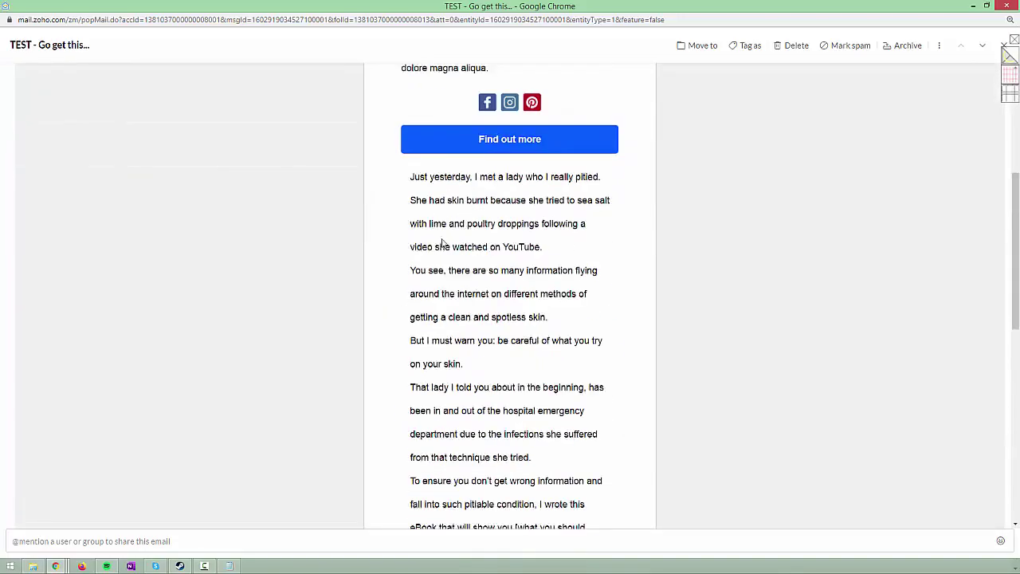